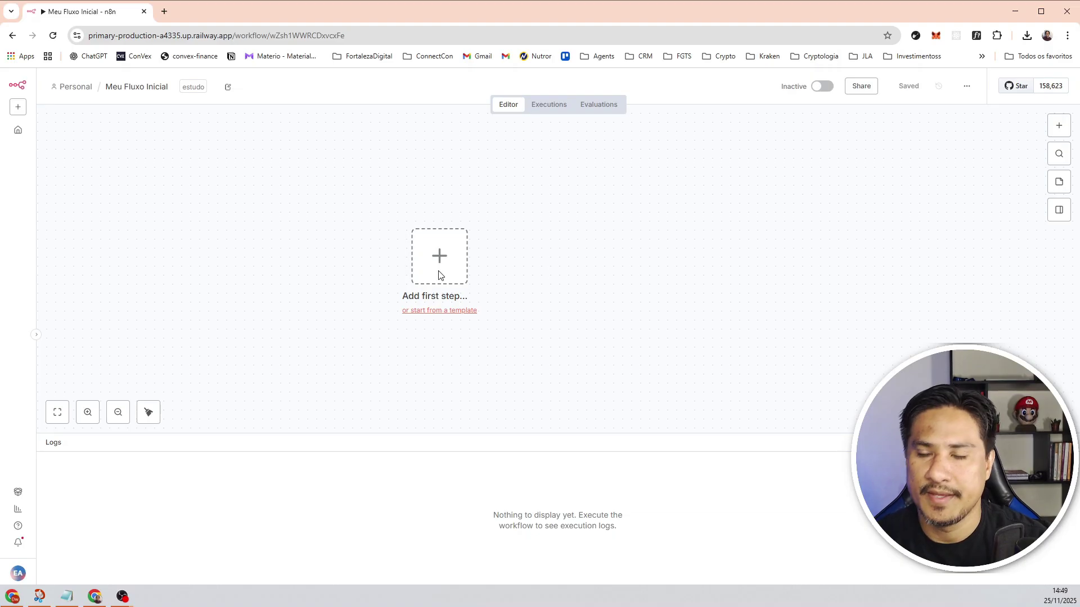
Add a Customer Datastore (n8n training) node with the Get All People action and execute that step.
drag(705, 225, 653, 227)
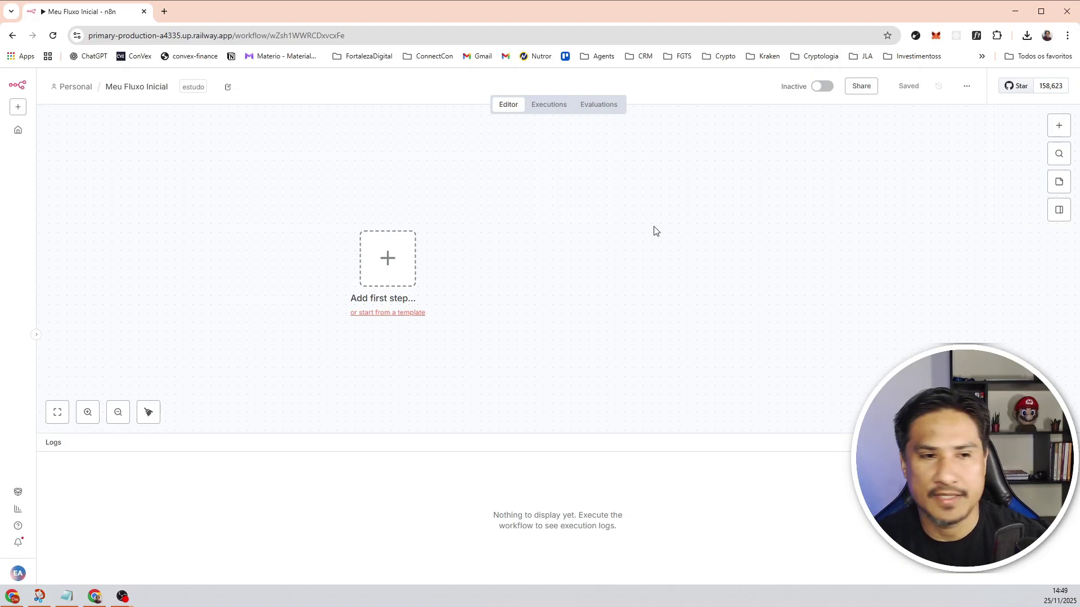
click(1059, 125)
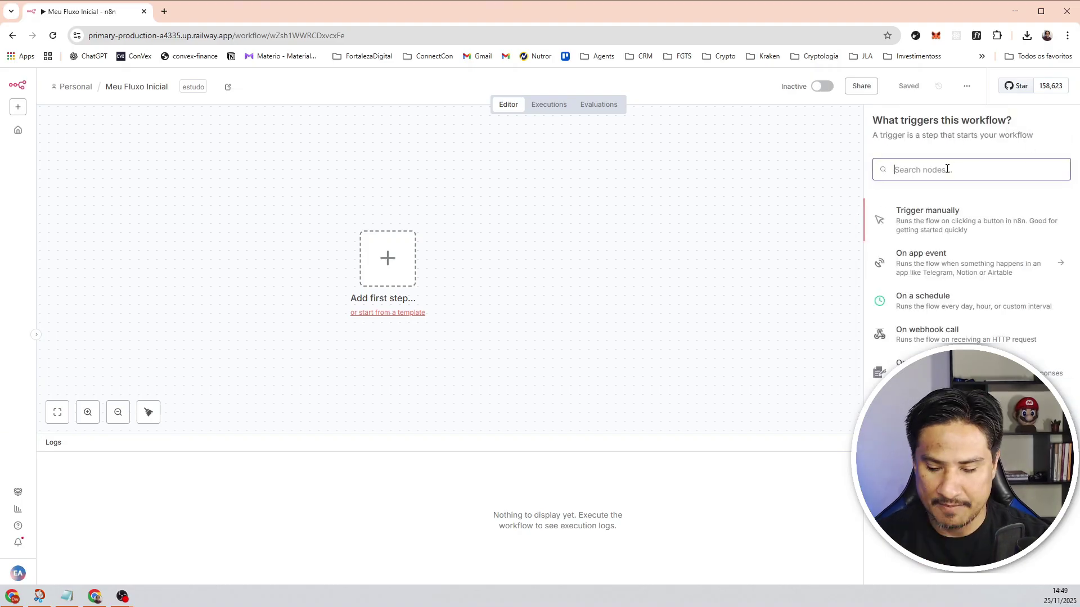
text(custom)
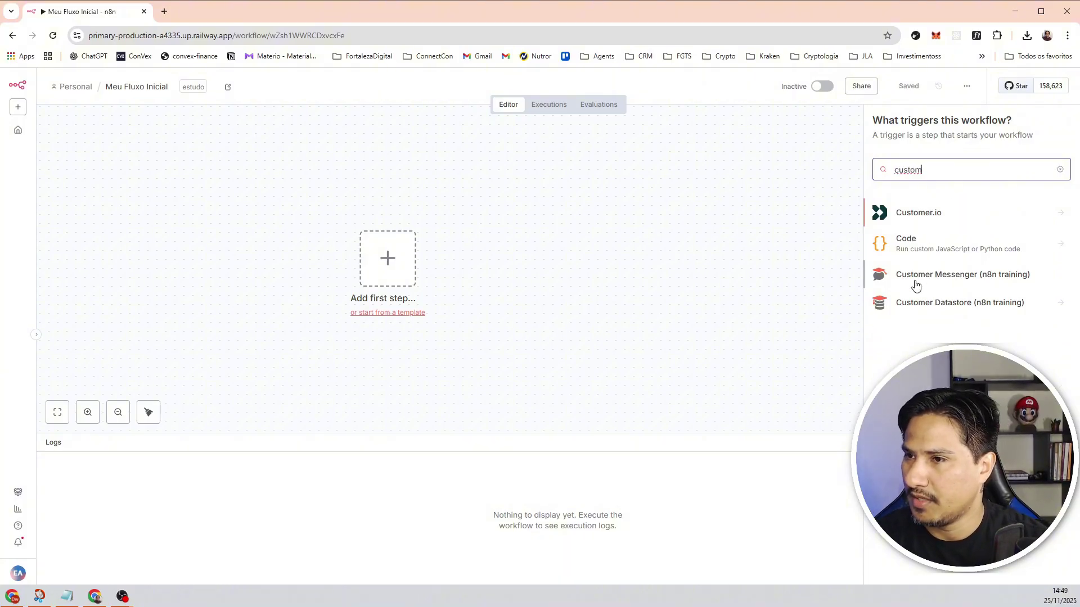
click(980, 306)
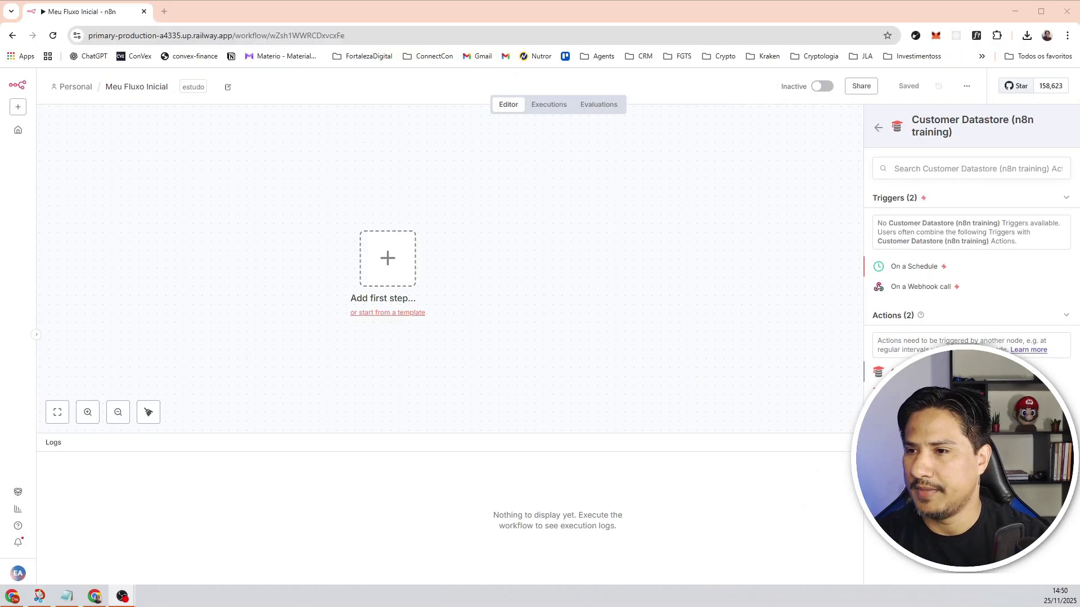
click(880, 405)
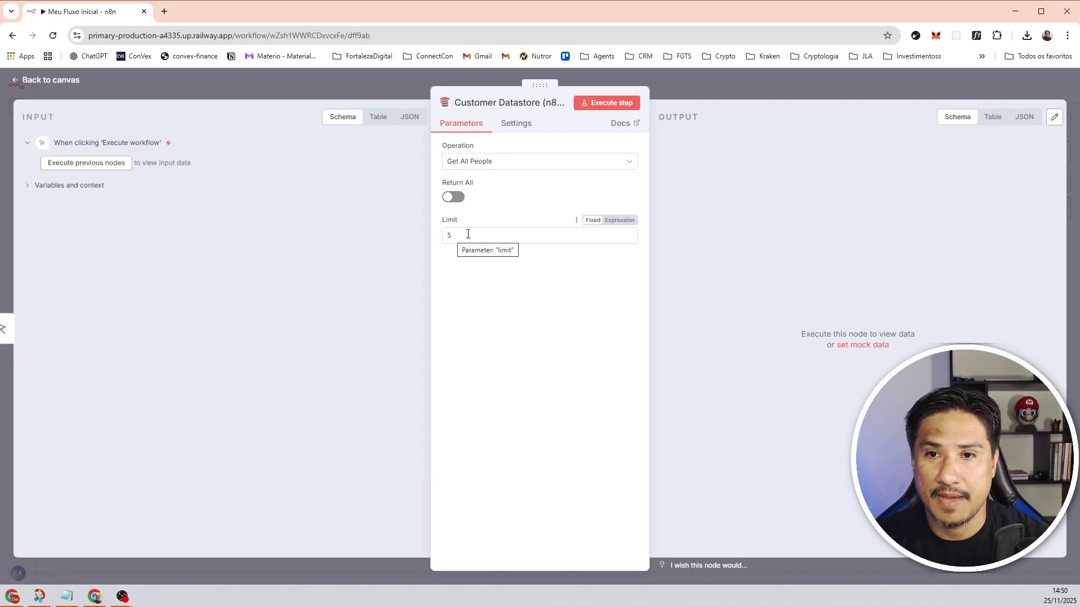
click(617, 104)
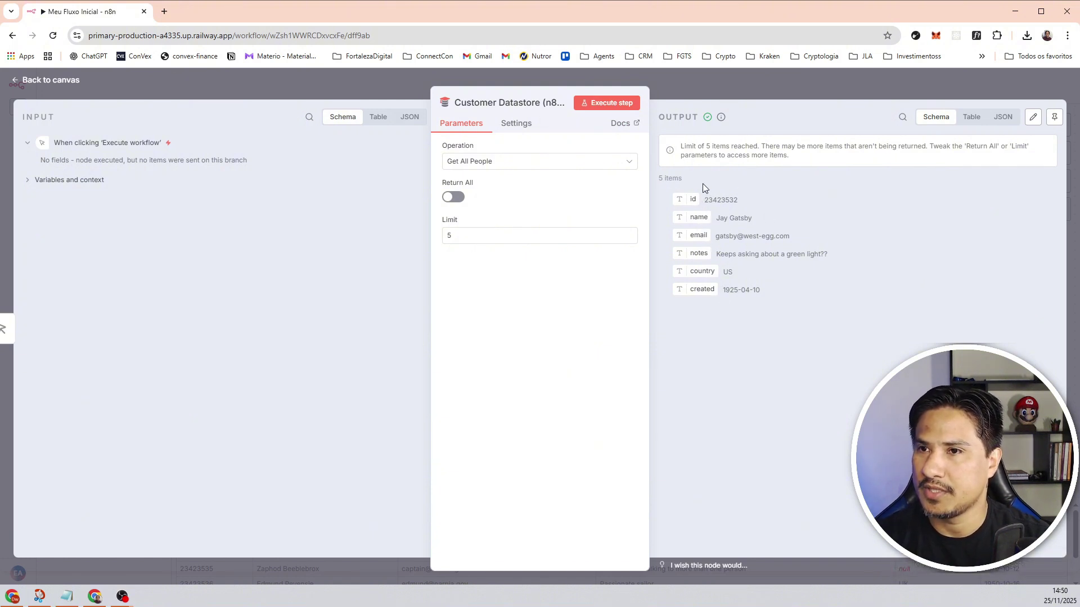
Examine the fields and records in the Customer Datastore output as schema and as table, and return to the canvas.
drag(706, 199, 750, 201)
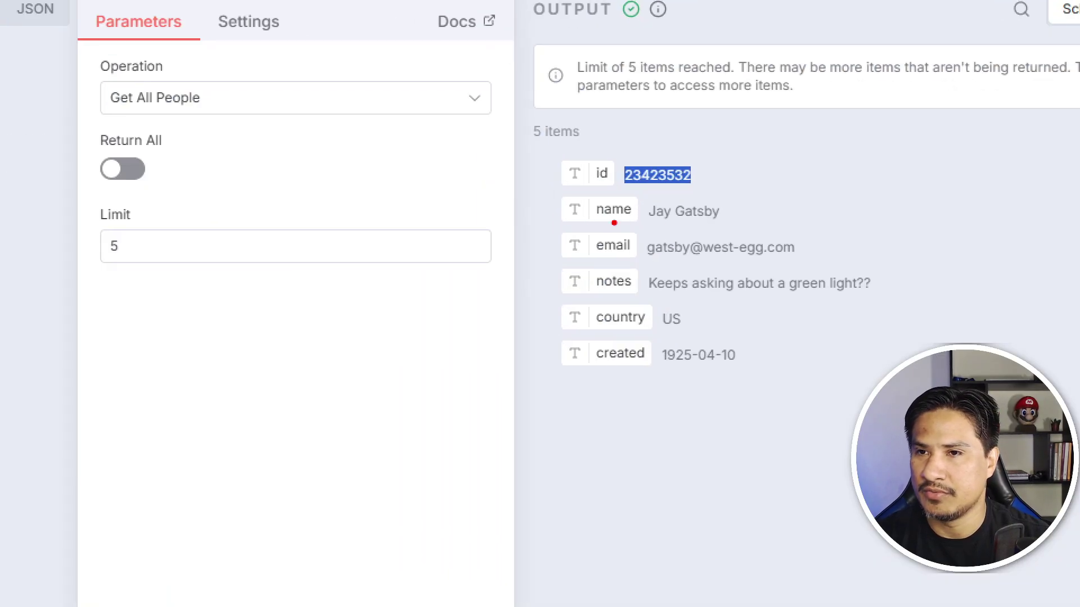
drag(486, 271, 483, 276)
drag(550, 257, 490, 320)
drag(557, 284, 485, 338)
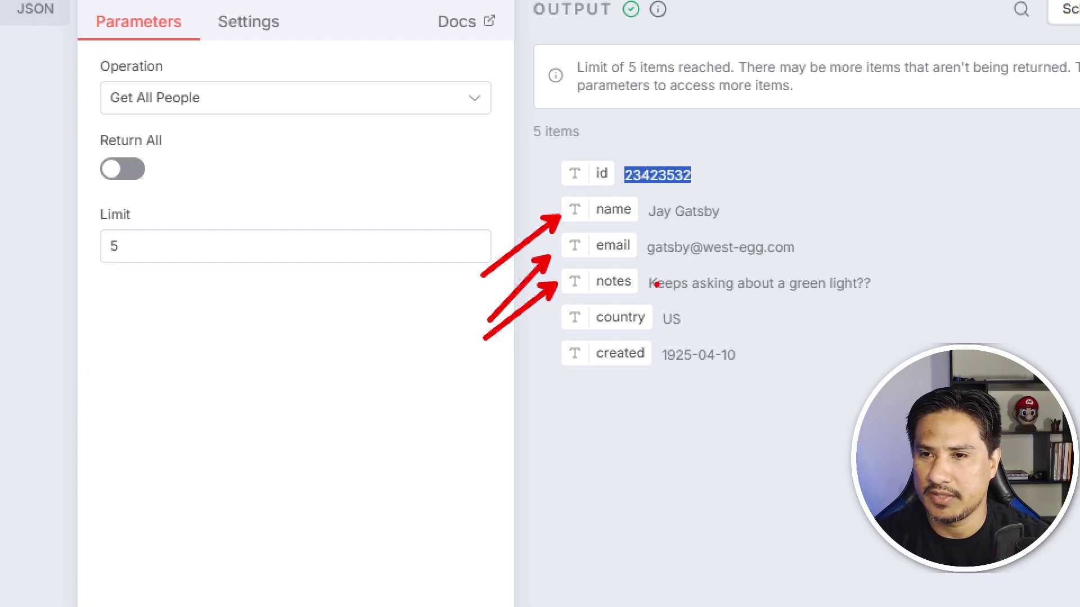
drag(877, 294, 927, 351)
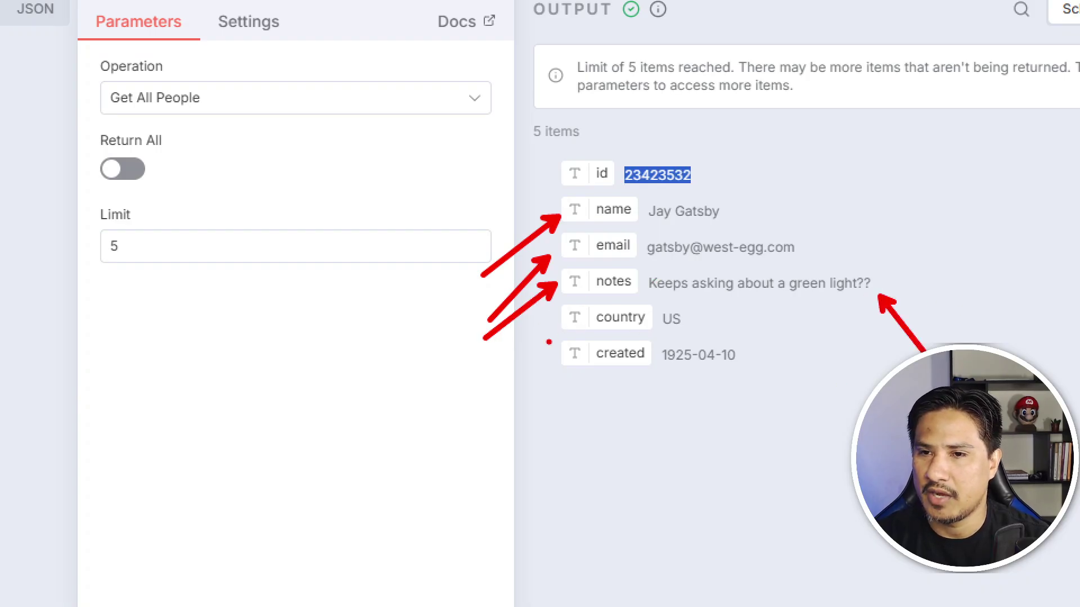
drag(550, 326, 414, 393)
drag(587, 370, 460, 438)
key(Escape)
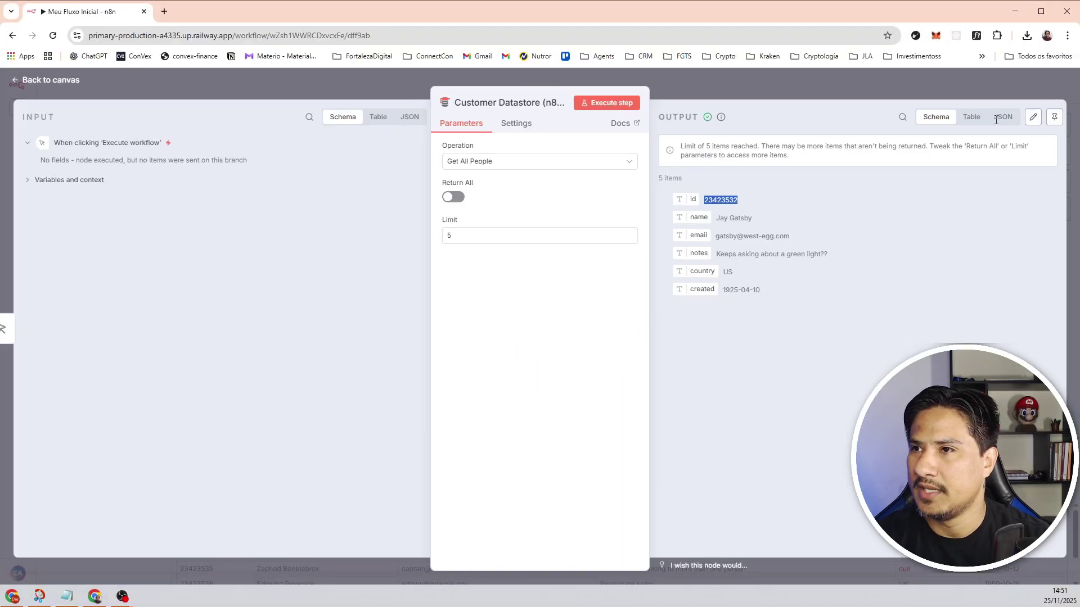
click(971, 117)
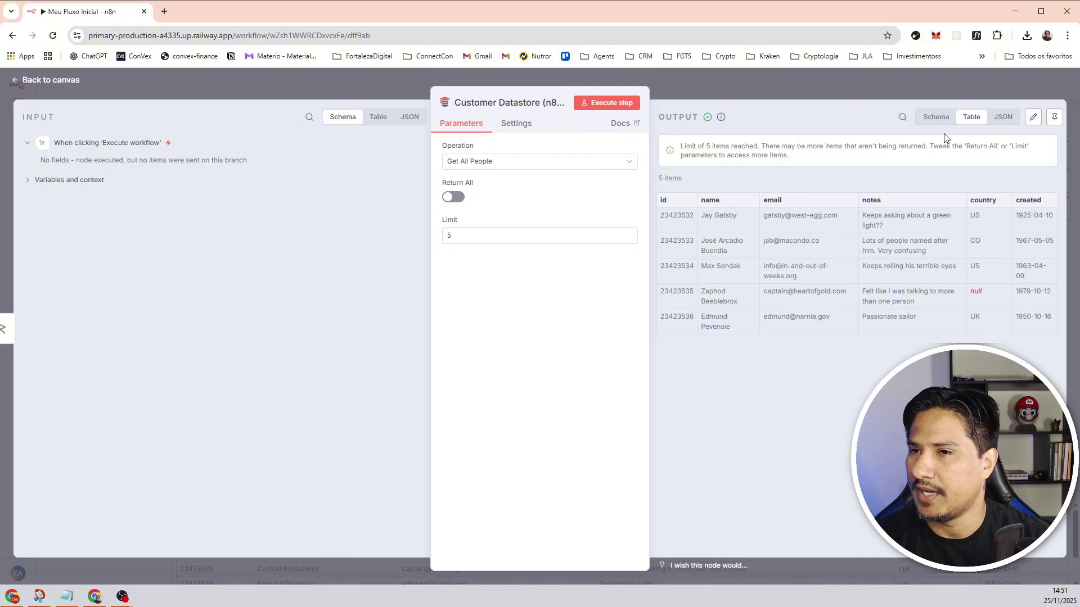
key(ctrl+1)
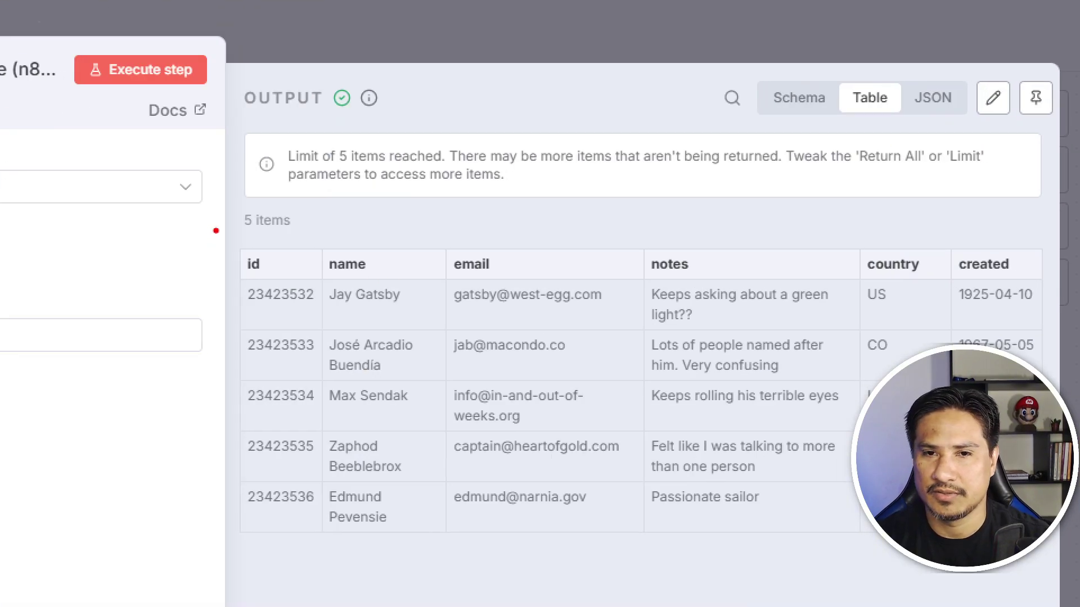
mouse_move(214, 227)
mouse_down()
mouse_move(301, 313)
mouse_move(1063, 581)
mouse_move(1064, 552)
mouse_up()
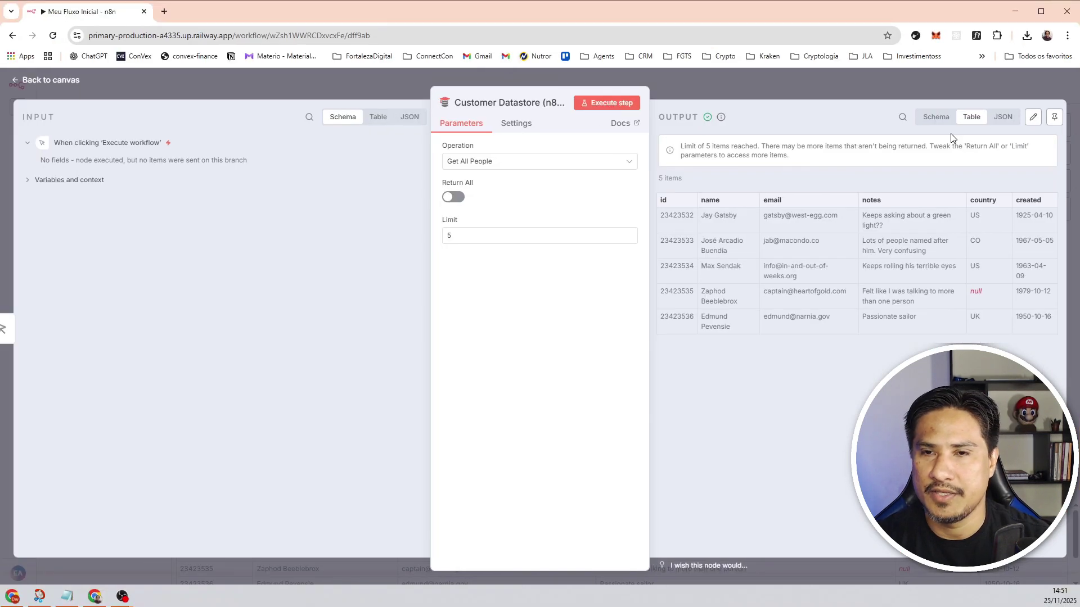
click(919, 90)
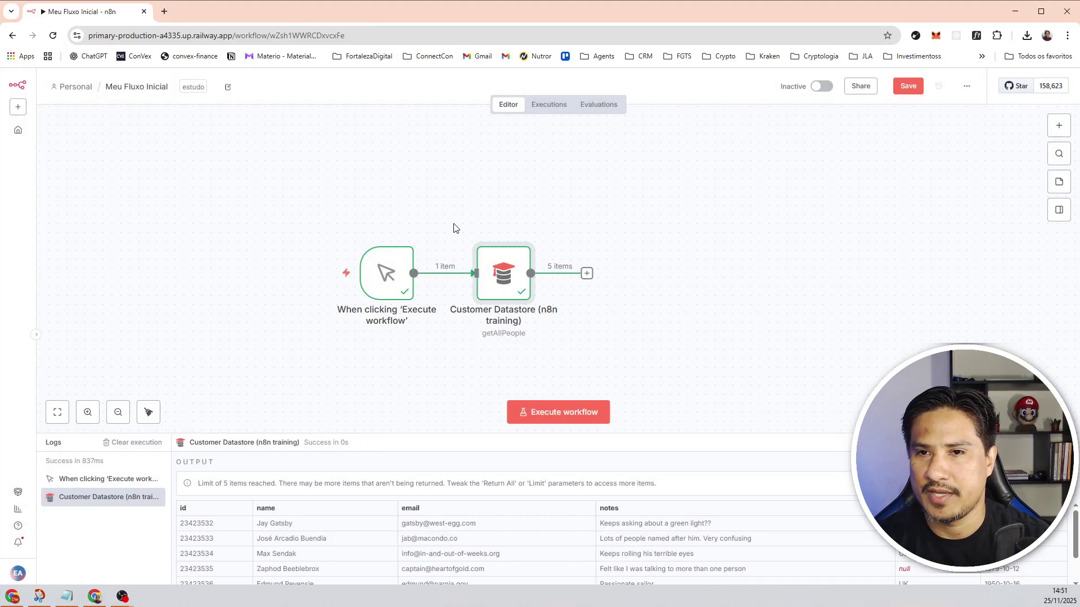
Move the manual trigger node farther away from the Customer Datastore node on the canvas.
drag(493, 216, 452, 190)
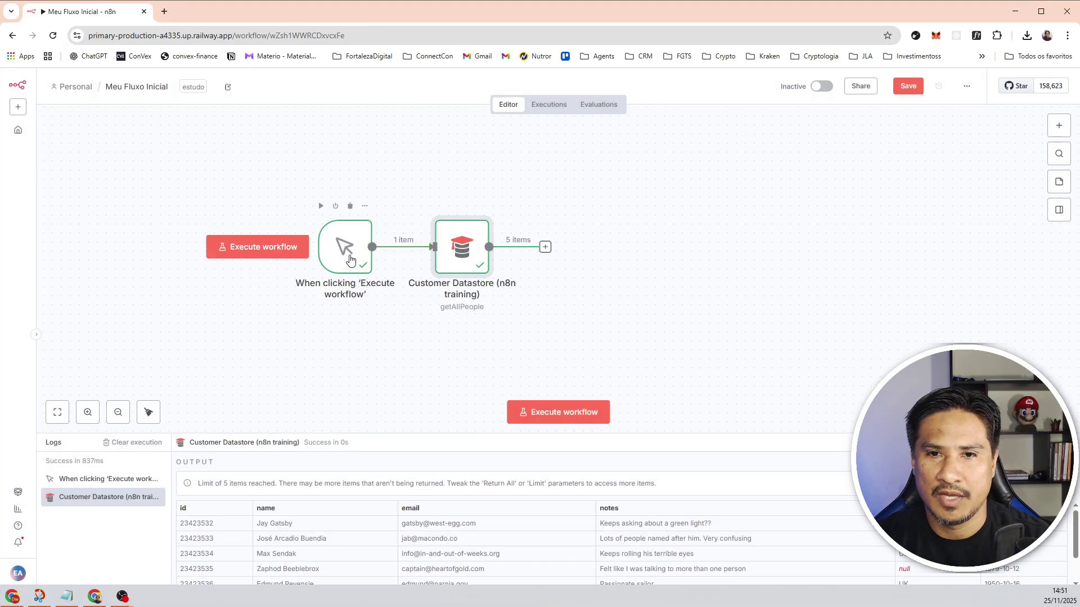
drag(346, 248, 265, 247)
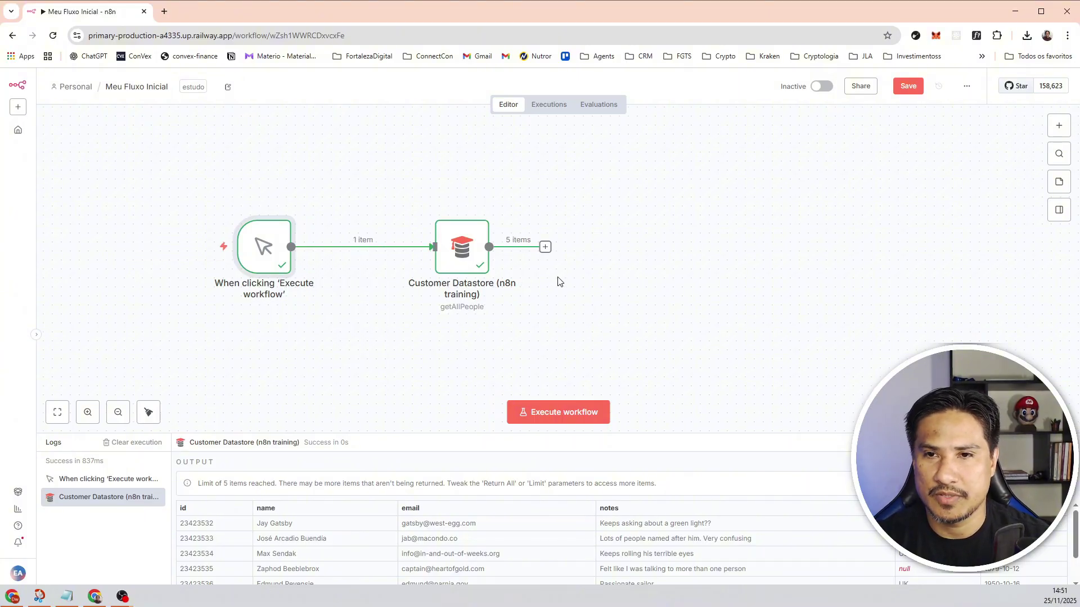
drag(559, 280, 502, 273)
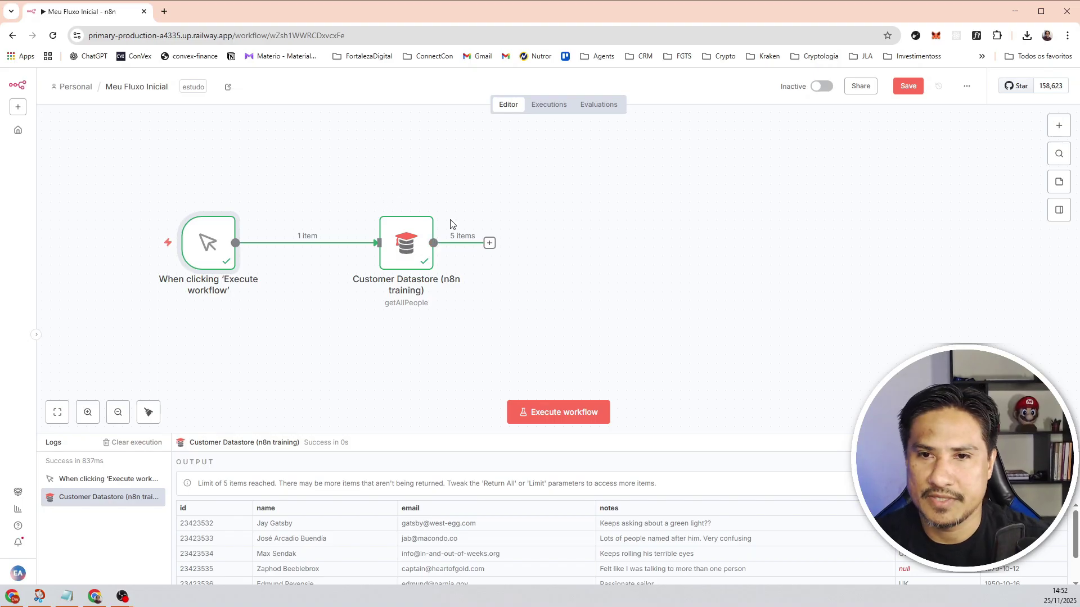
Add a Loop Over Items (Split in Batches) node after Customer Datastore and move its Replace Me node farther away.
scroll(540, 211, right, 1)
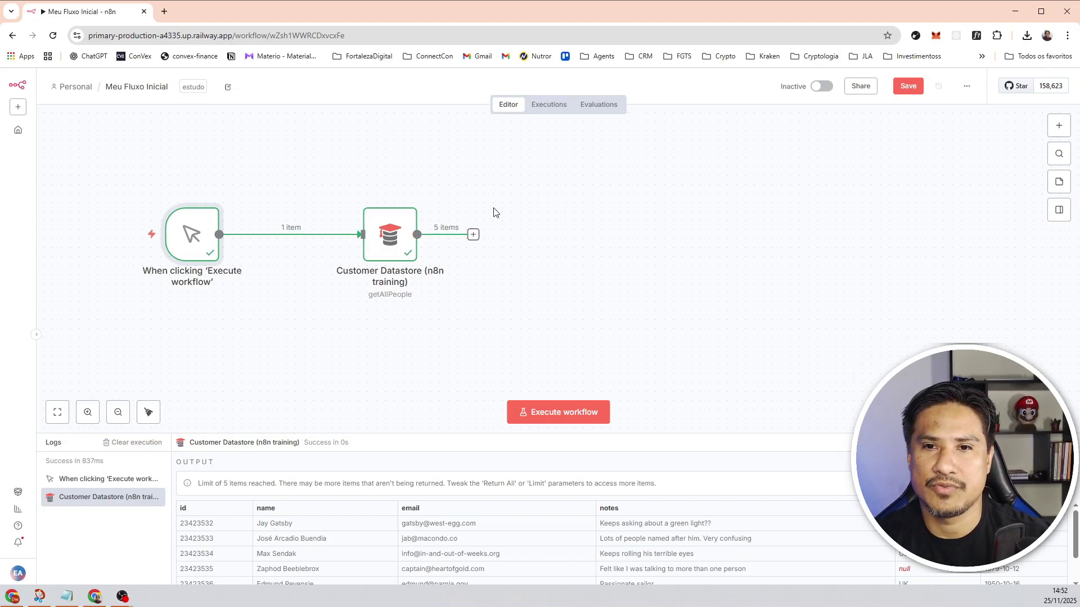
click(474, 235)
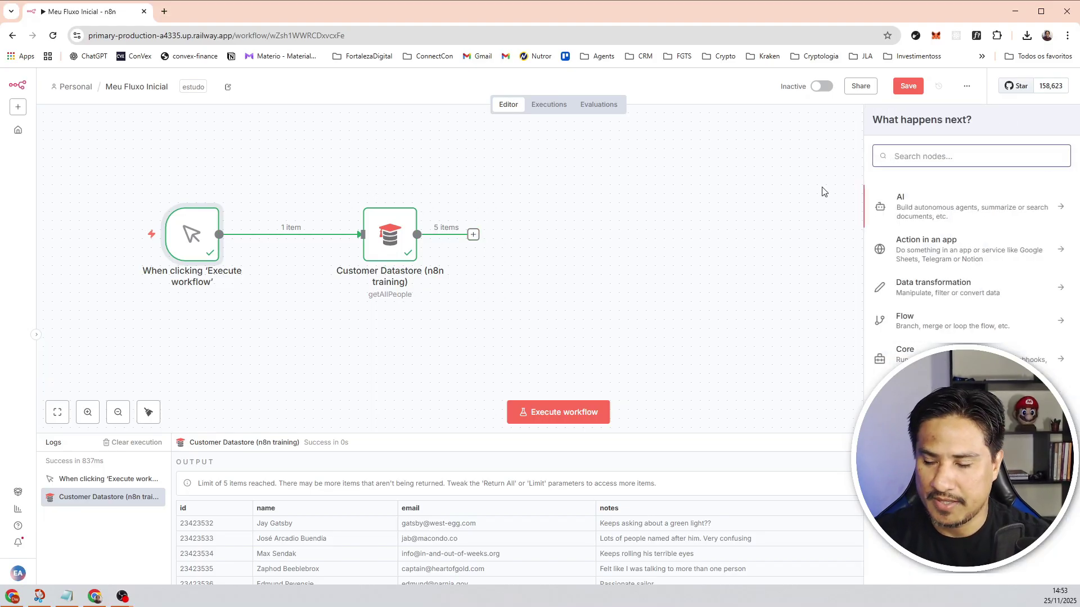
text(loop)
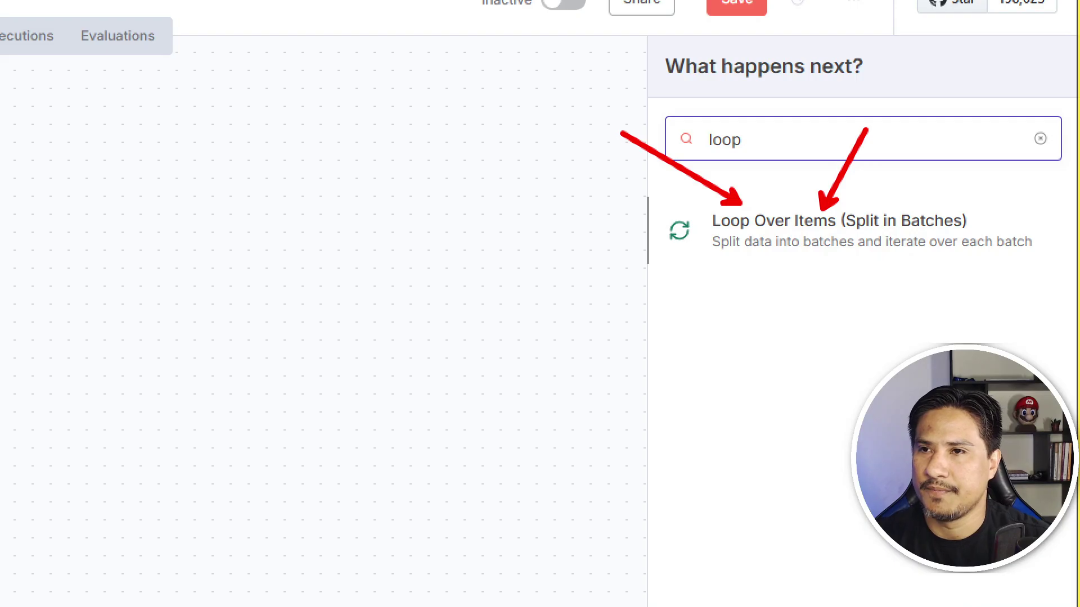
click(860, 236)
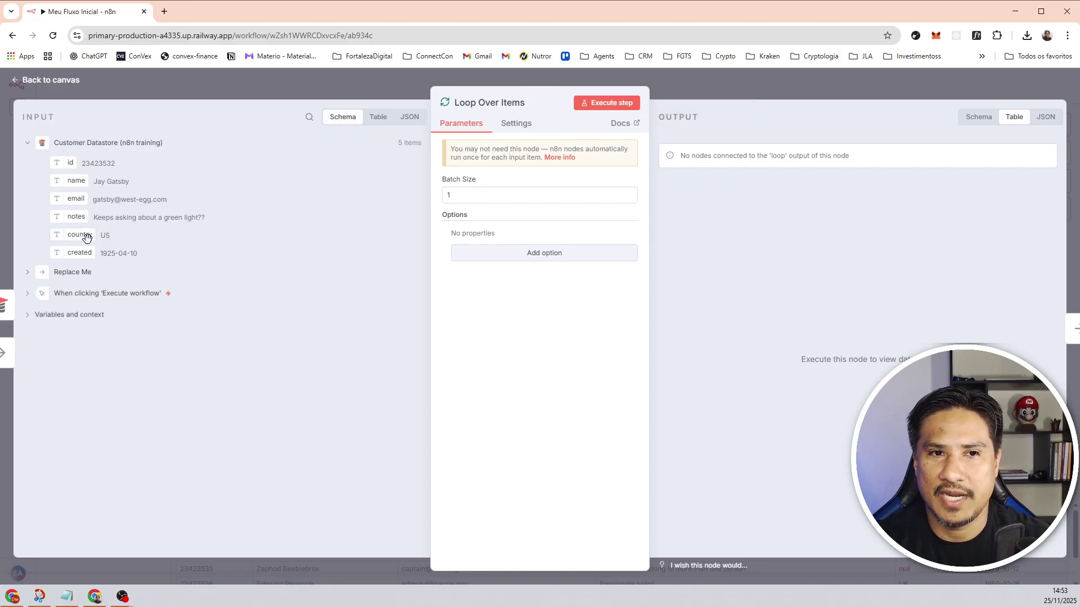
click(686, 76)
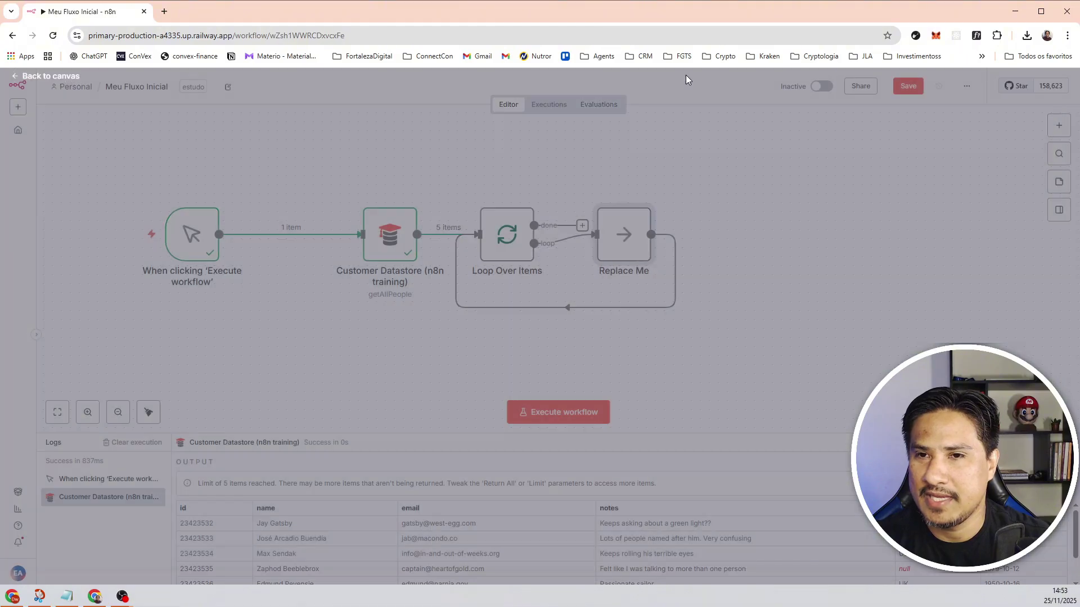
drag(650, 262, 730, 264)
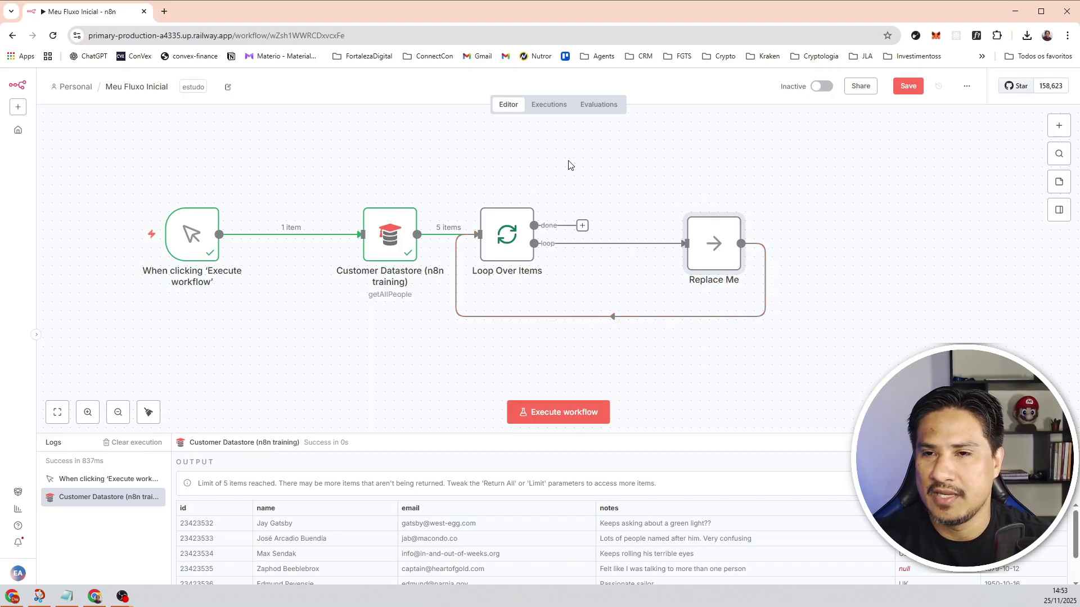
scroll(568, 165, right, 2)
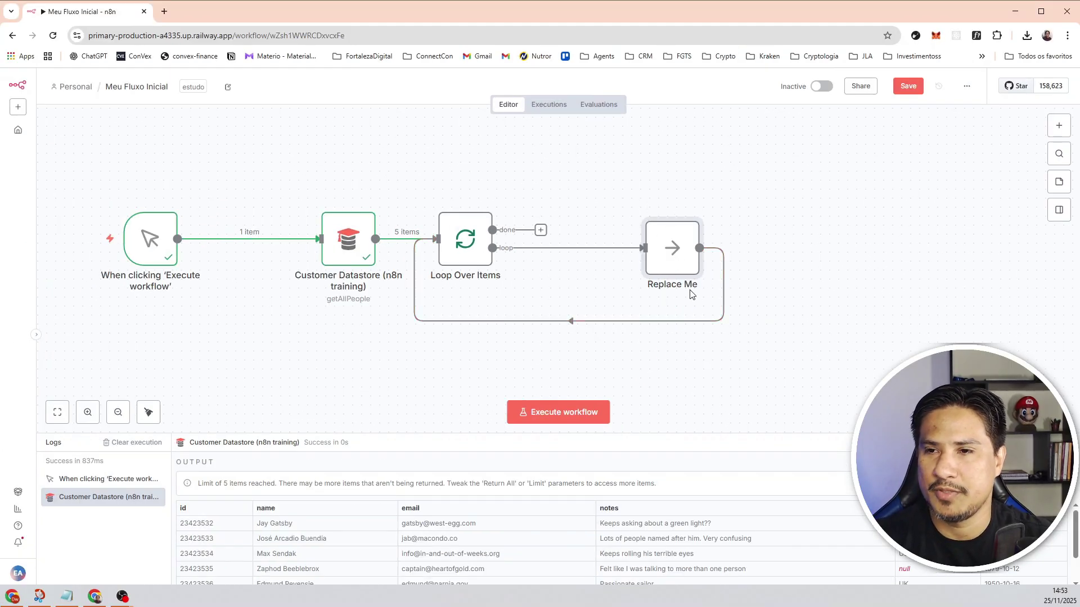
Insert a Wait node on the loop connection between Loop Over Items and Replace Me.
mouse_move(668, 265)
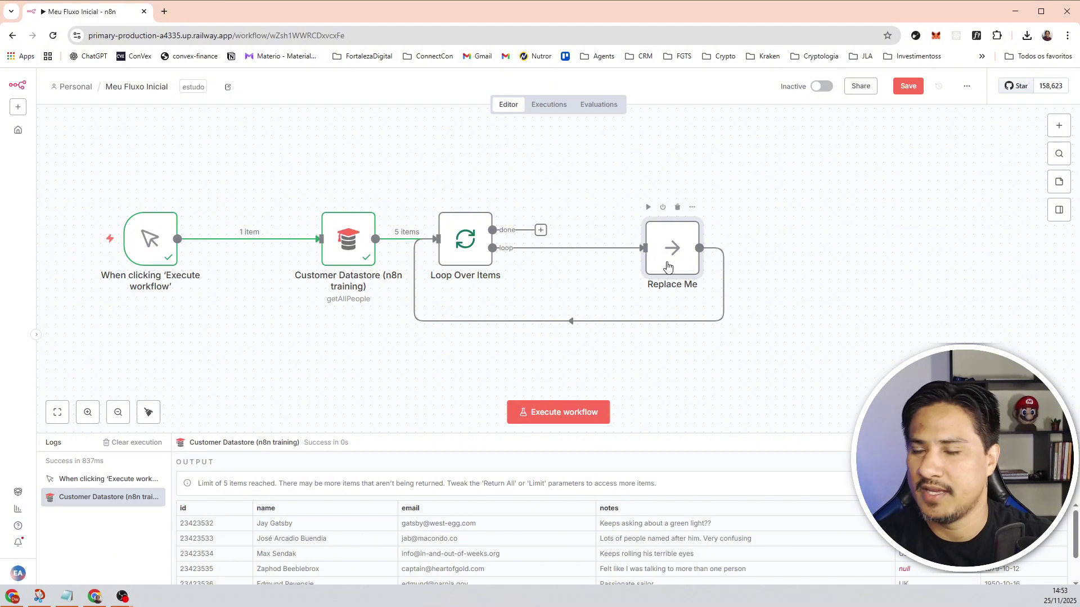
mouse_move(620, 256)
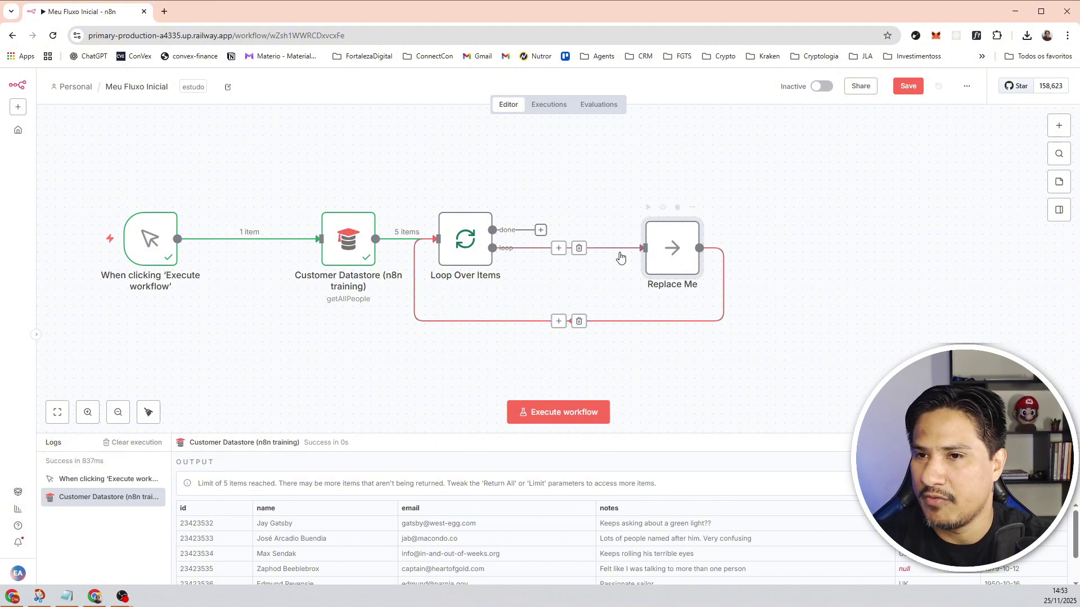
click(559, 249)
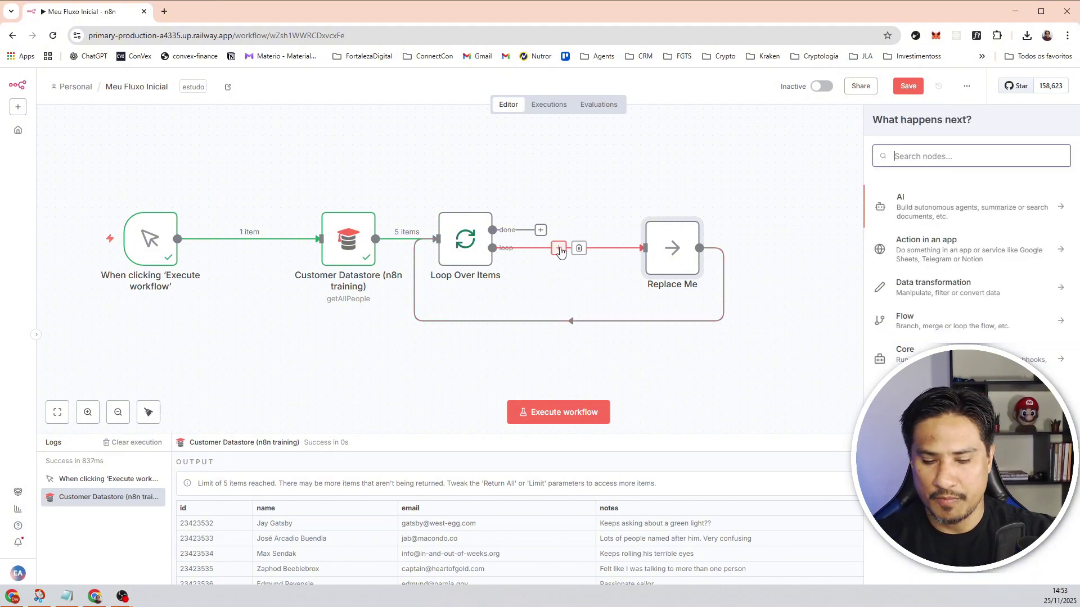
text(wai)
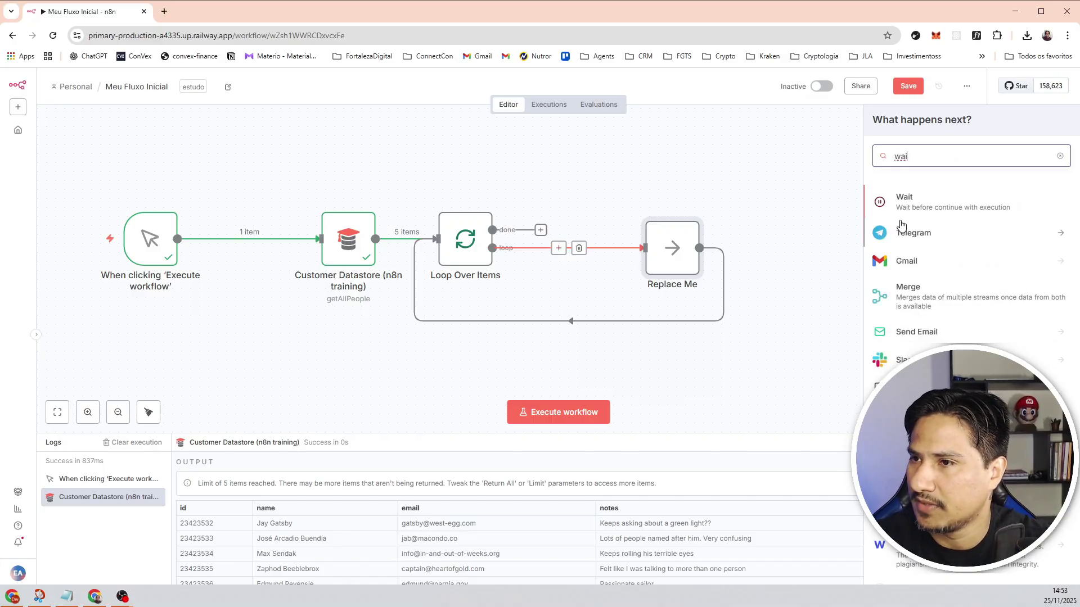
click(908, 206)
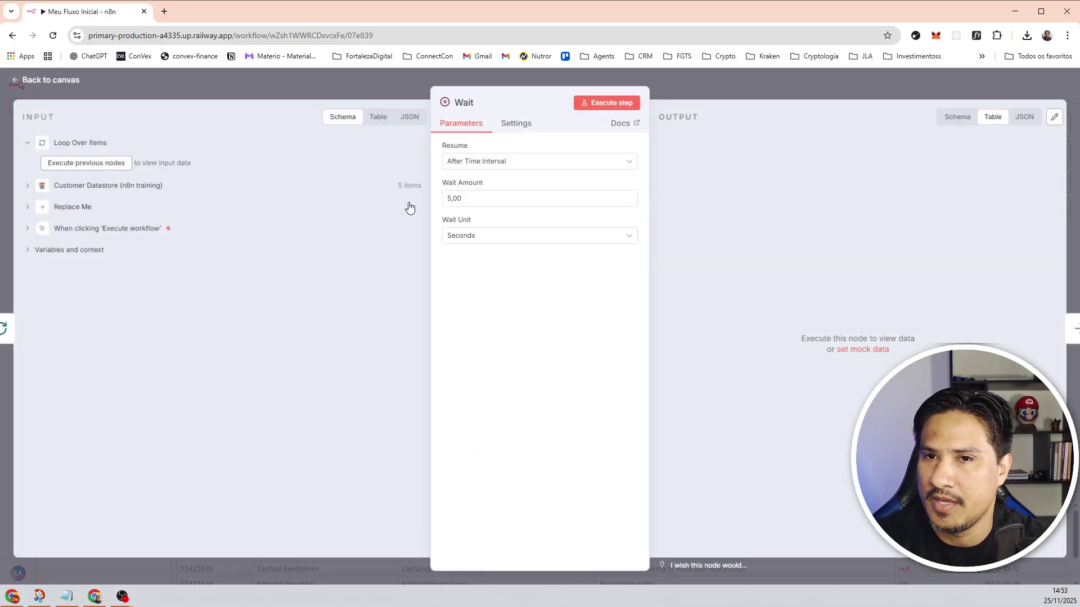
Set the Wait node's wait amount to 3 seconds and return to the canvas.
click(468, 236)
drag(473, 201, 416, 204)
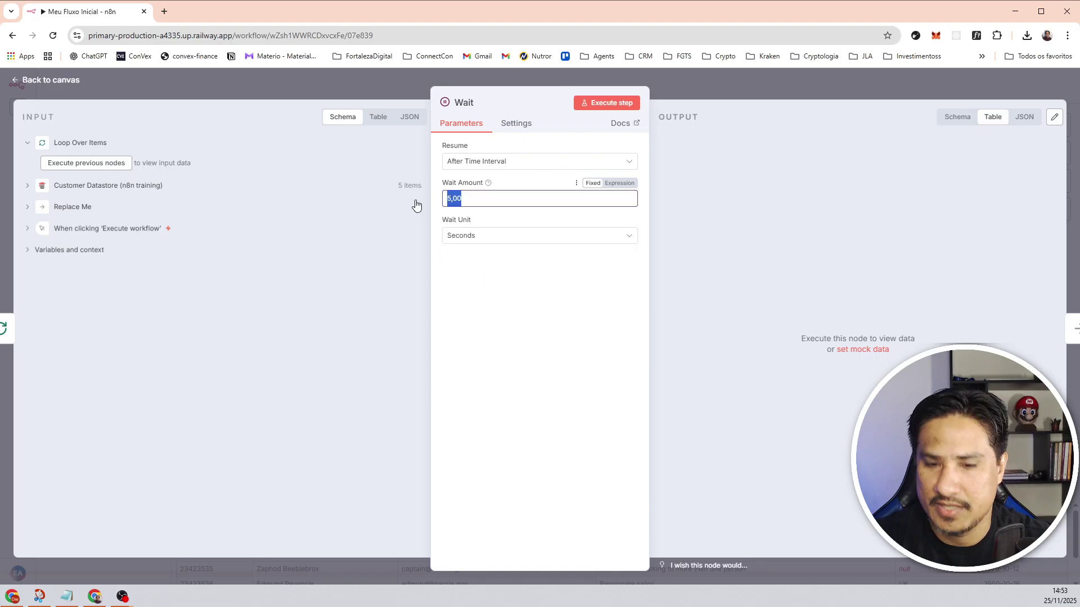
text(3)
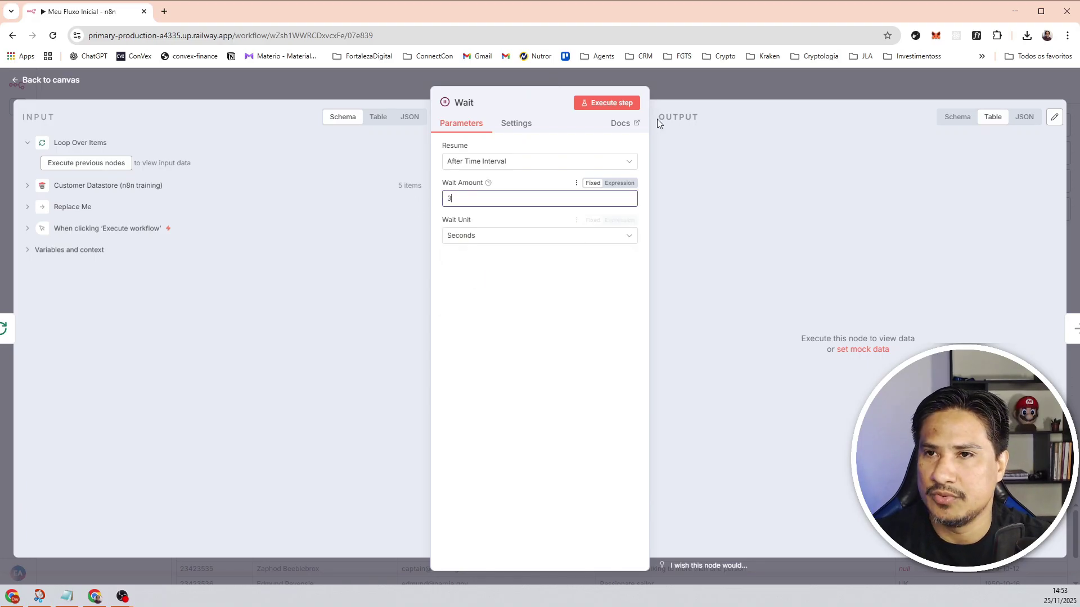
click(687, 89)
Delete the Replace Me node, leaving a spaced-out Wait node as the loop's only step, and execute the workflow.
drag(558, 301, 661, 262)
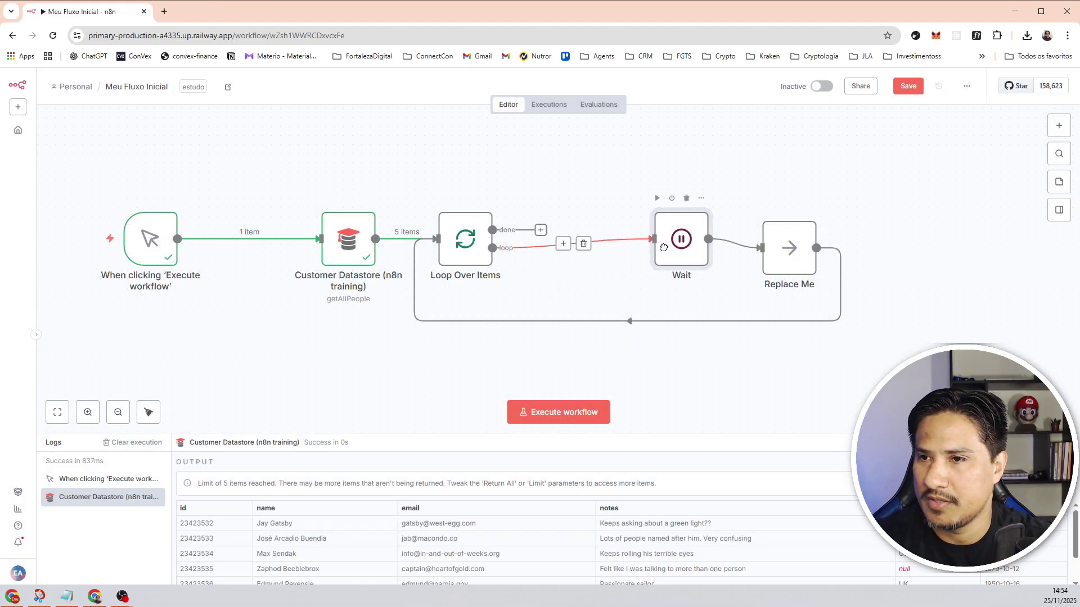
key(Delete)
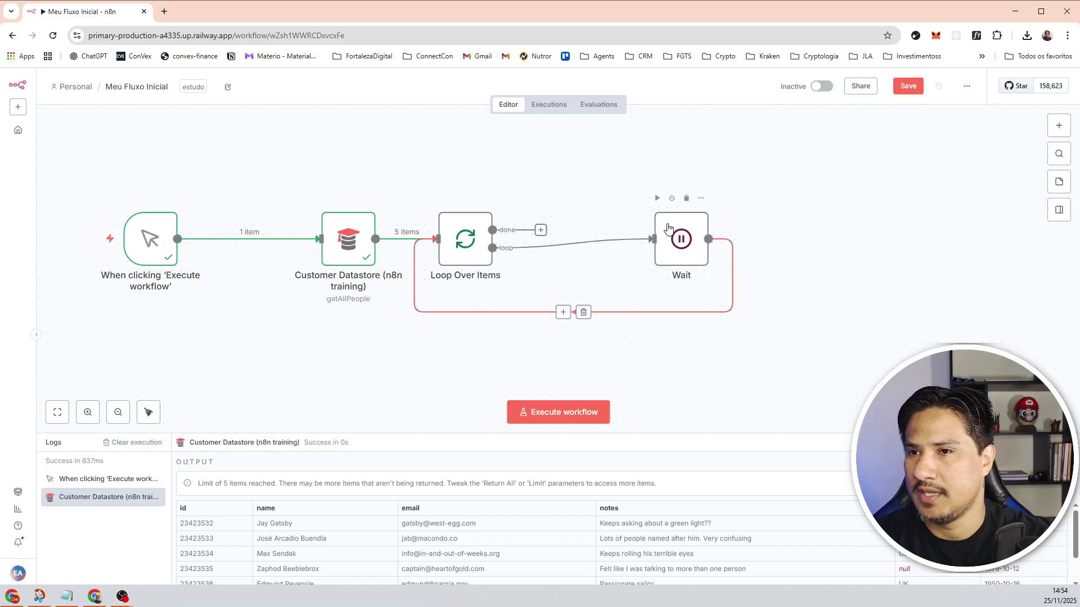
drag(671, 223, 707, 233)
click(569, 184)
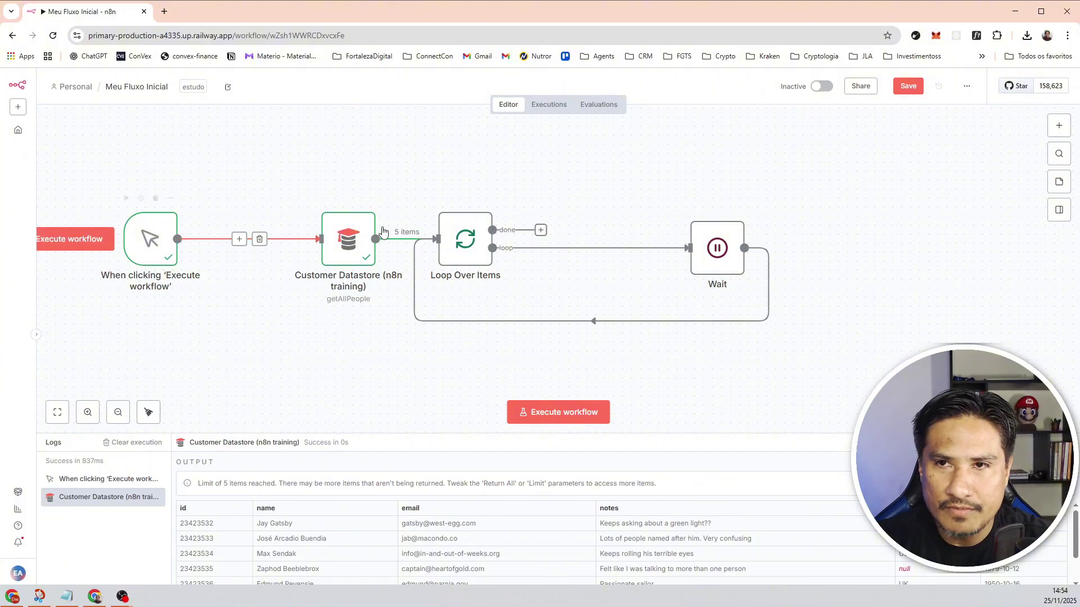
click(536, 421)
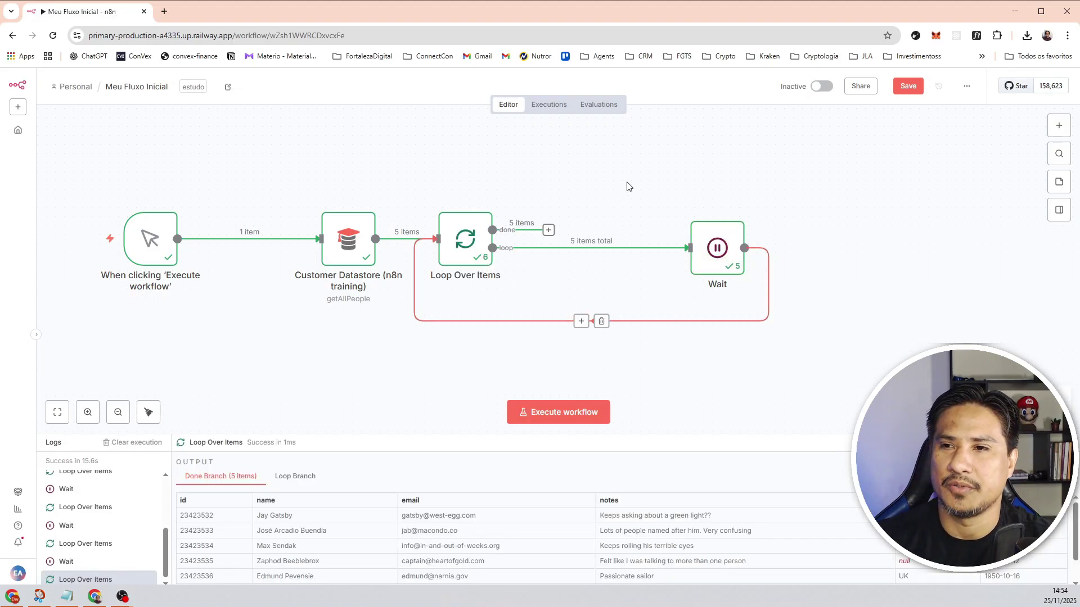
Add an HTTP Request node on the done branch of Loop Over Items and place it above the Wait node.
scroll(628, 186, right, 5)
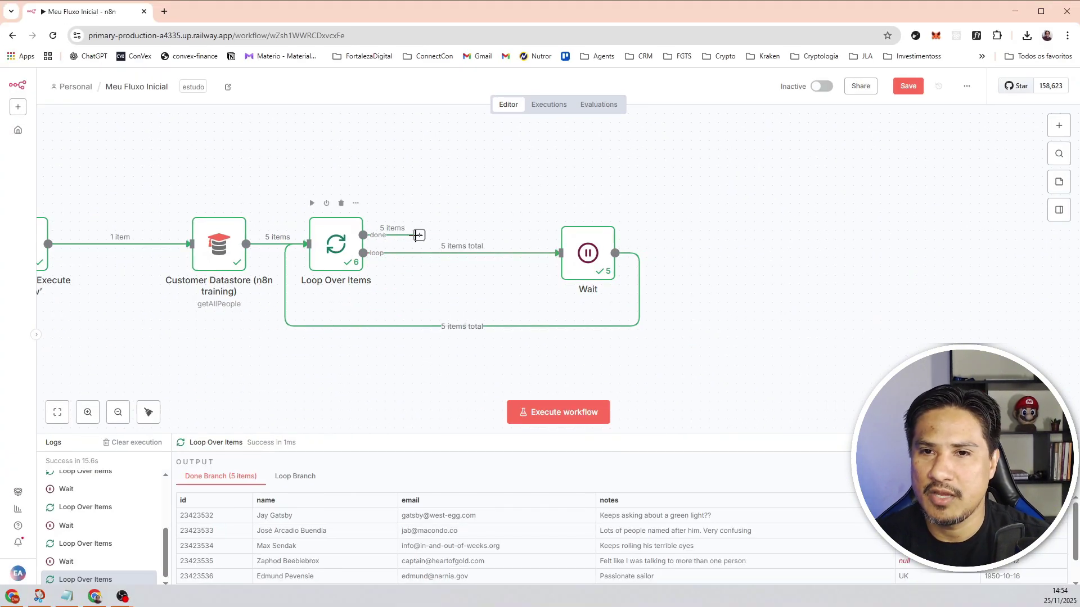
scroll(542, 196, up, 2)
scroll(543, 197, left, 2)
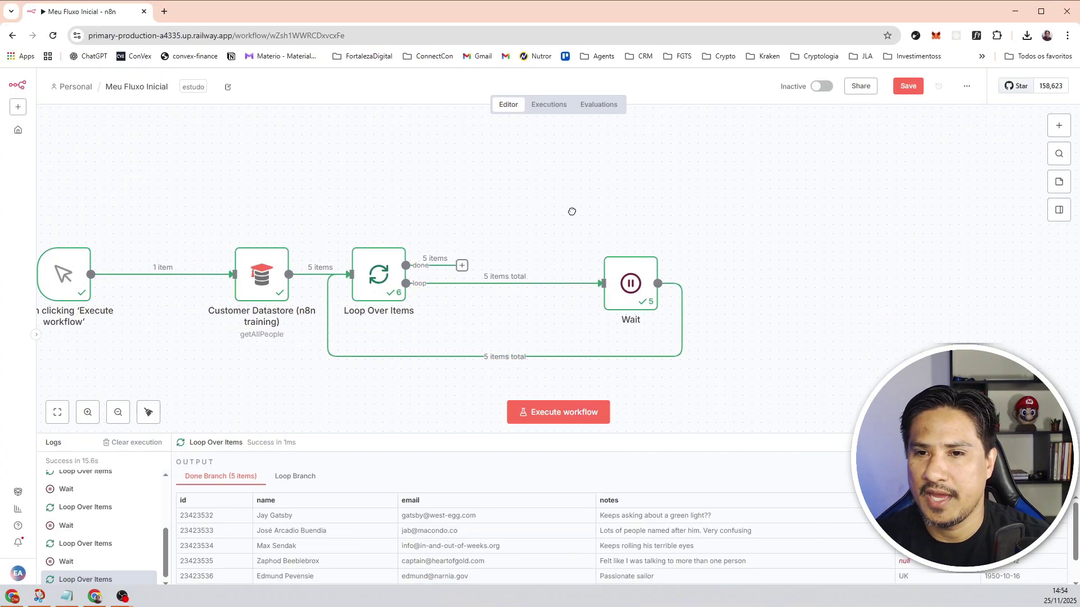
click(460, 265)
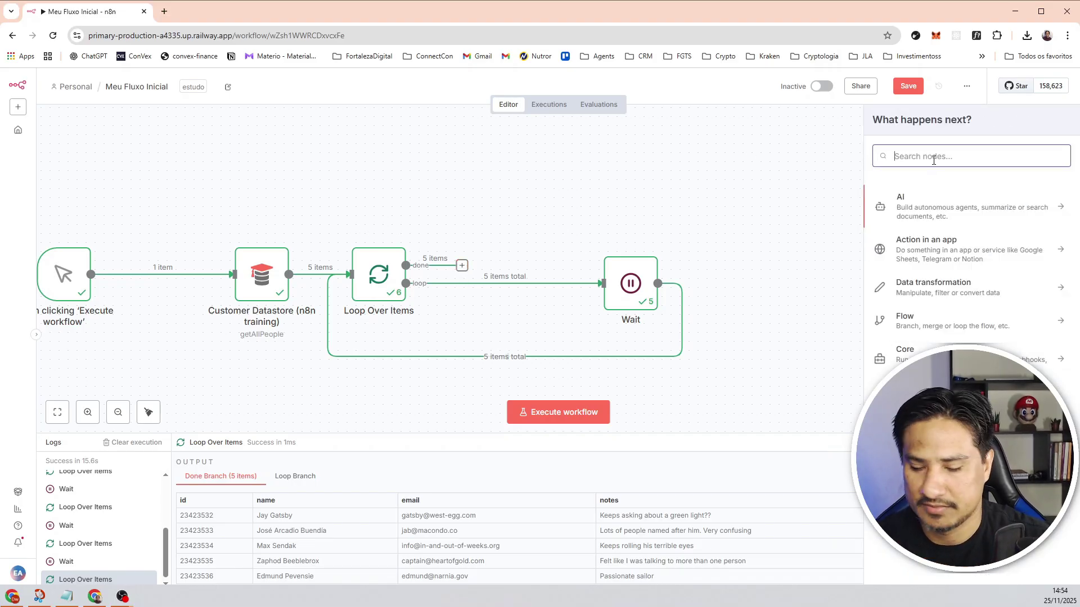
text(req)
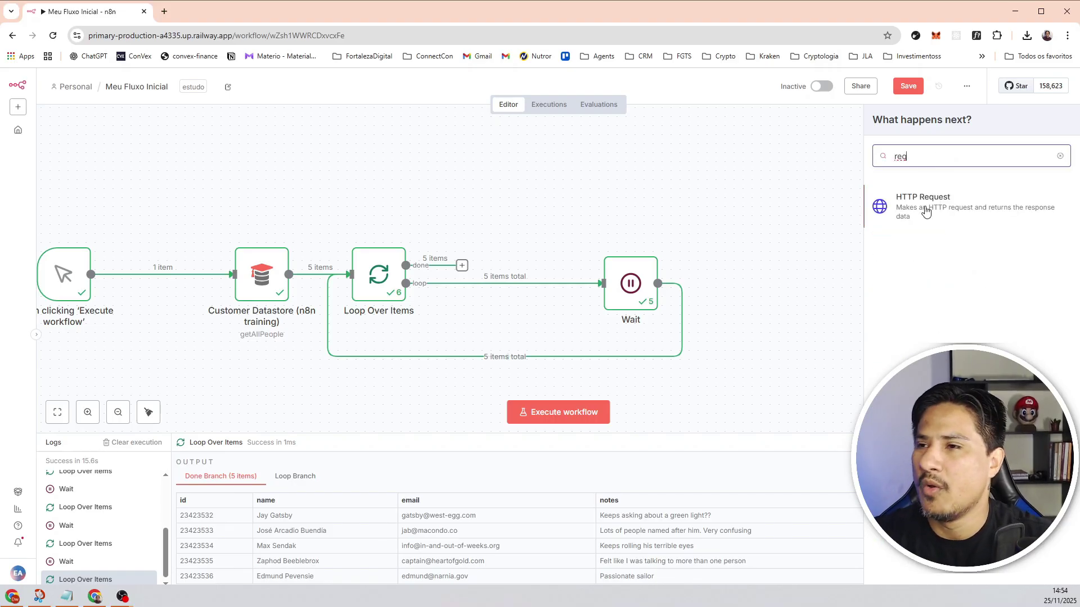
click(926, 208)
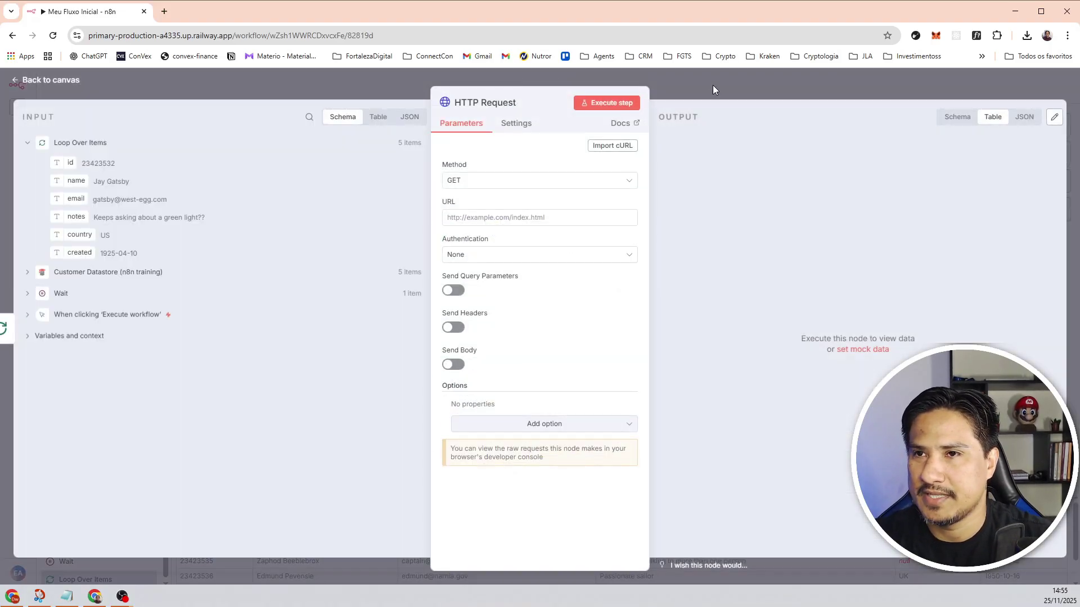
click(713, 85)
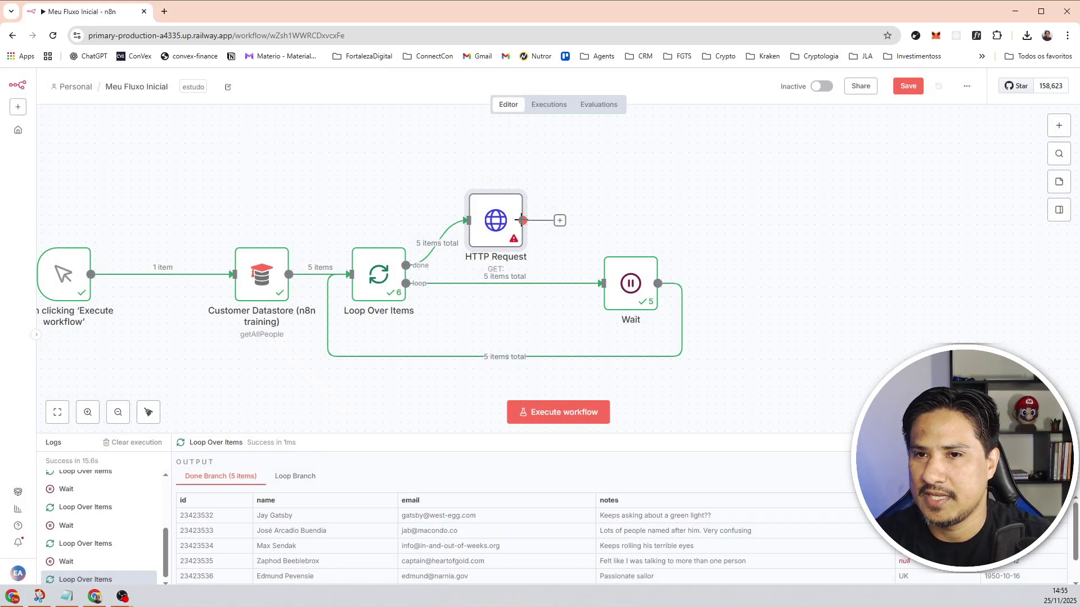
drag(503, 225, 599, 177)
scroll(755, 264, right, 3)
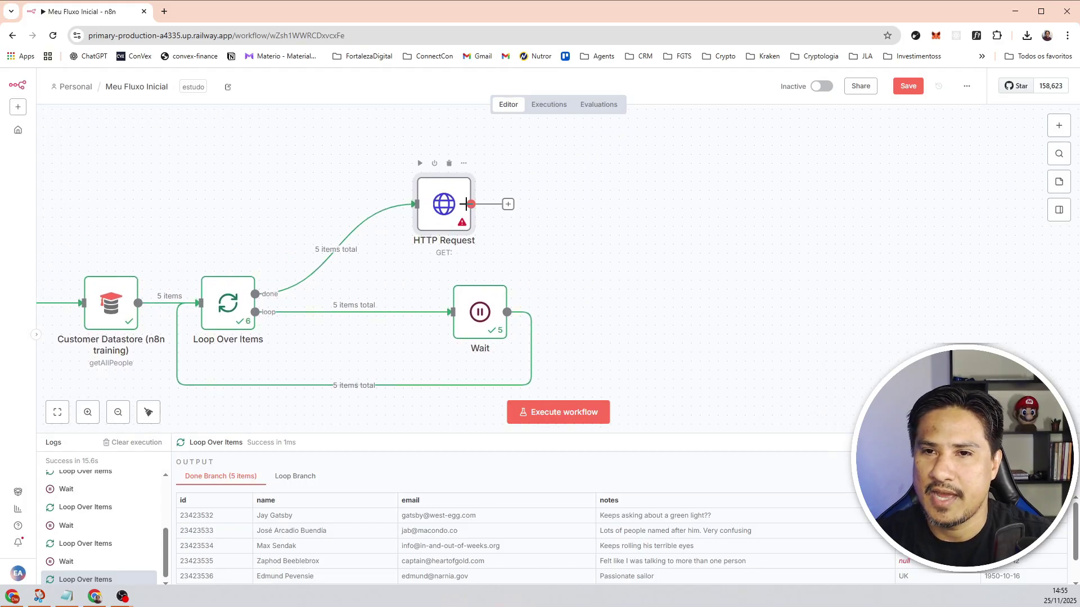
drag(471, 204, 615, 213)
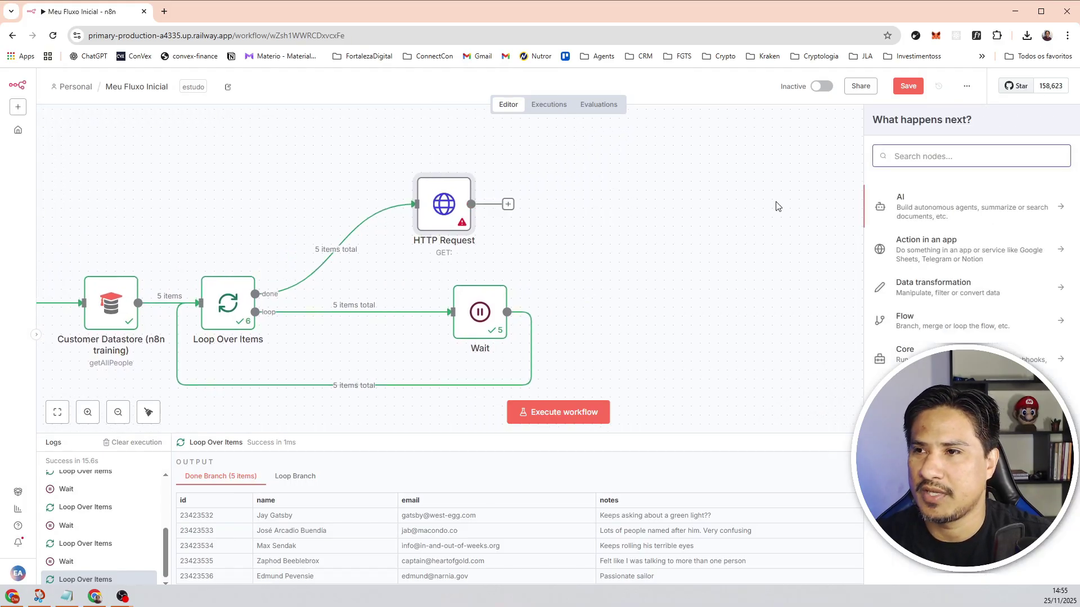
click(928, 250)
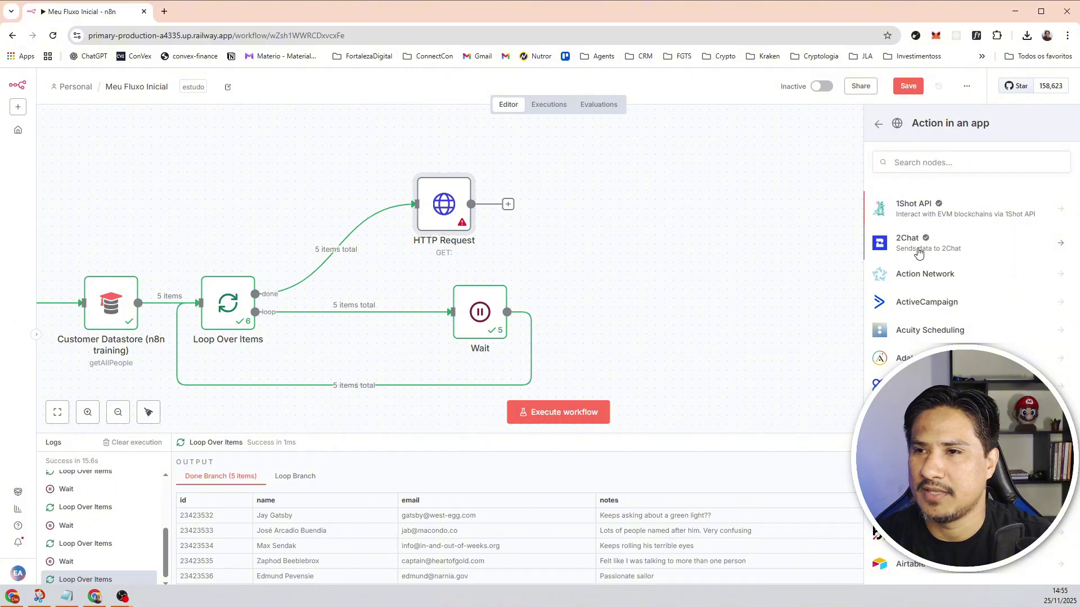
click(907, 239)
click(640, 204)
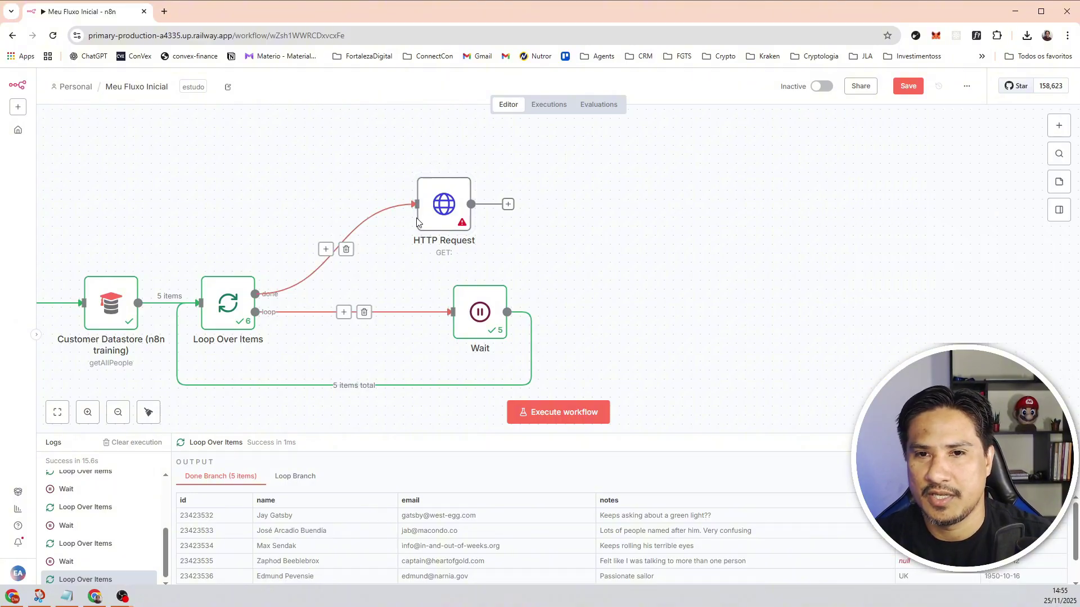
Move the Customer Datastore node above the flow and remove its connections to the trigger and Loop Over Items.
drag(534, 253, 725, 186)
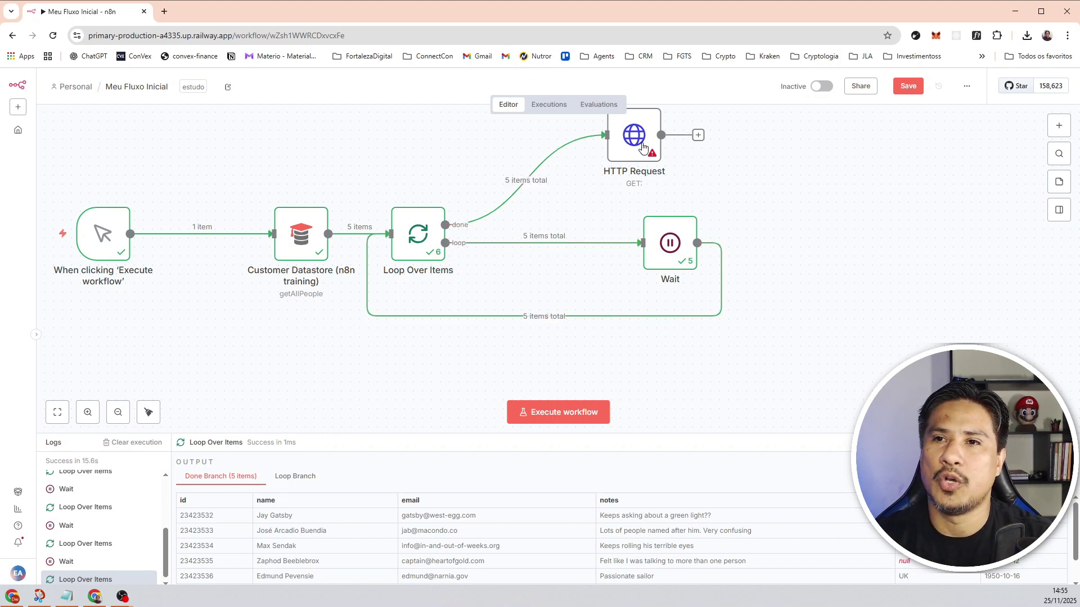
drag(490, 152, 487, 189)
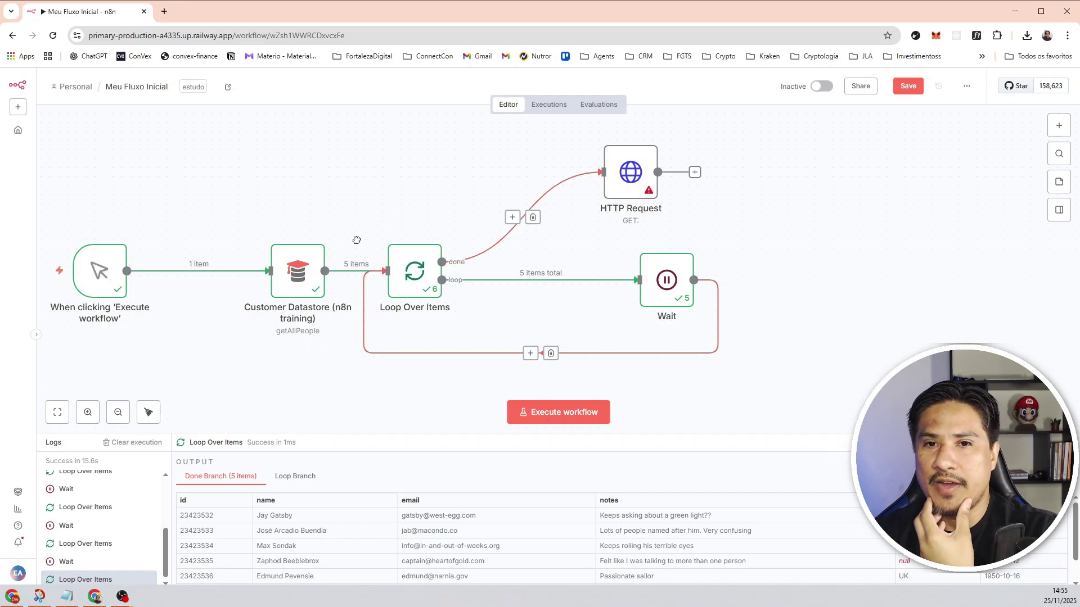
drag(302, 264, 239, 264)
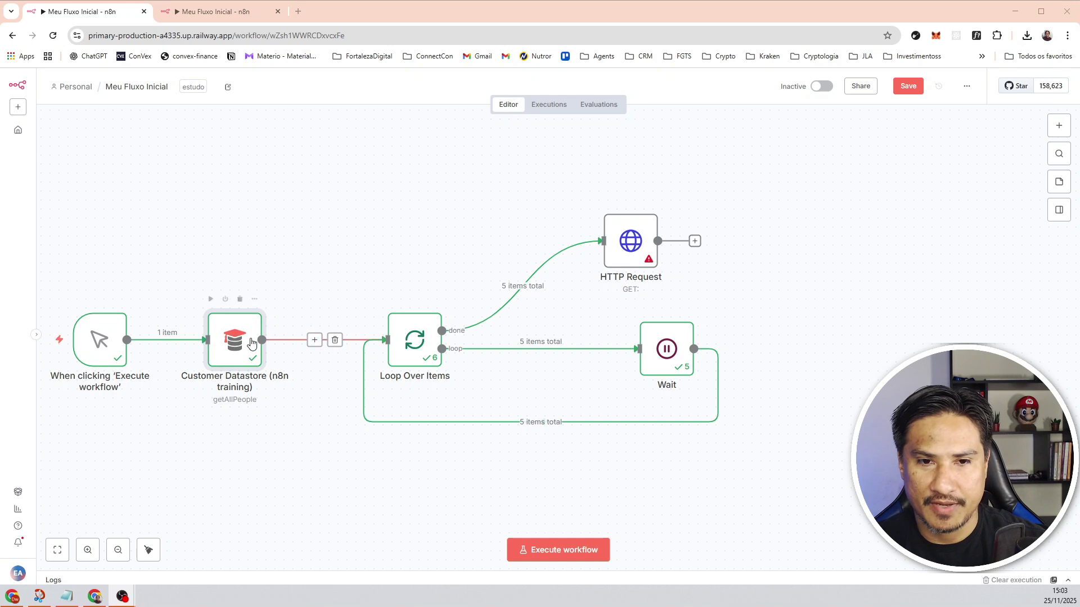
drag(431, 267, 477, 259)
drag(266, 328, 274, 183)
click(228, 260)
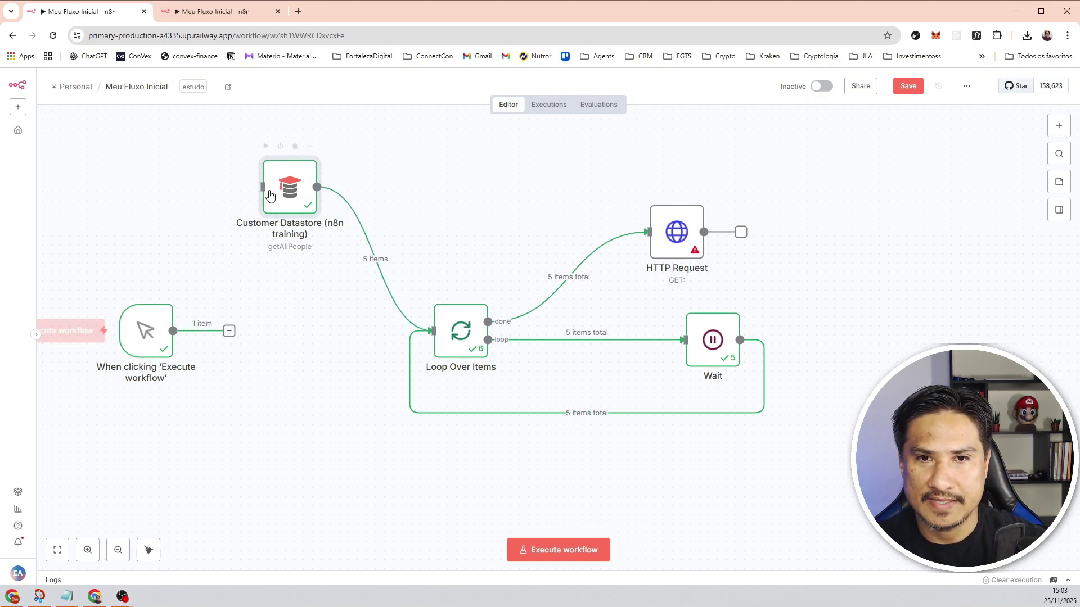
click(386, 260)
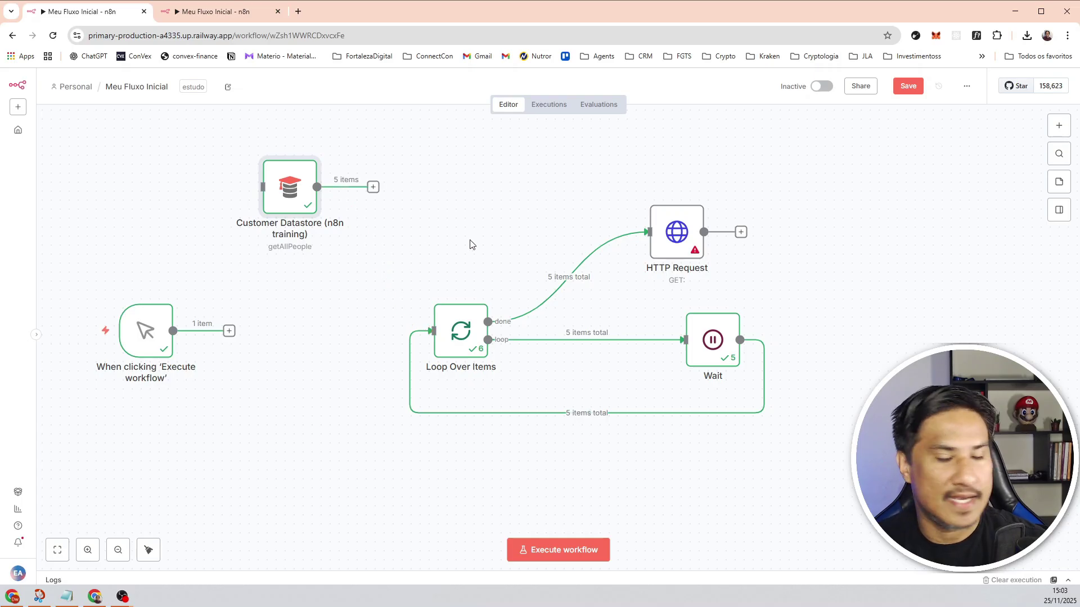
Add an Edit Fields (Set) node after the manual trigger and rename it Variaveis.
click(230, 332)
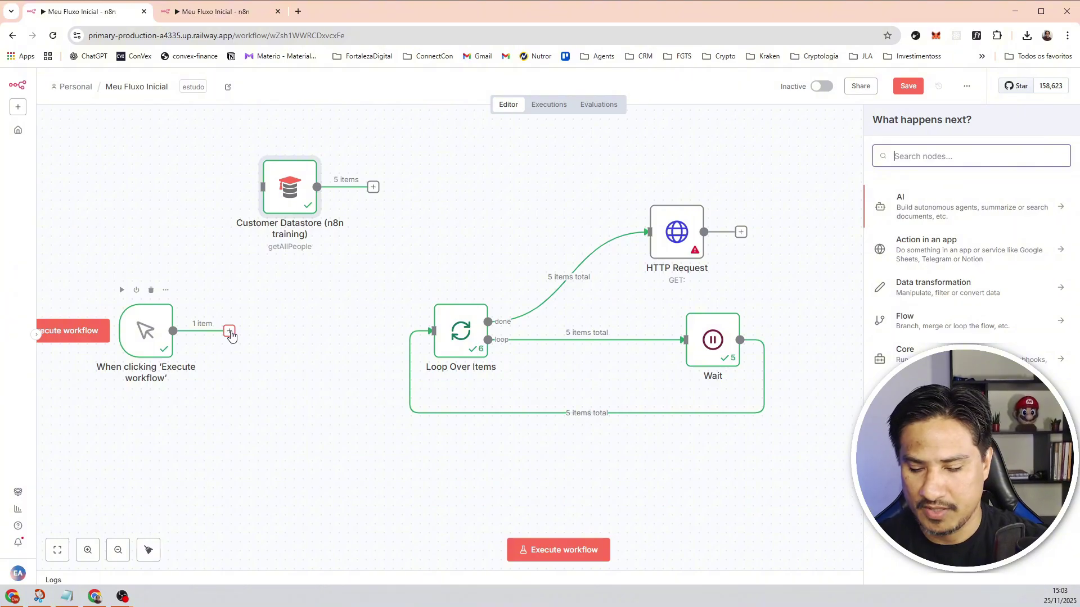
text(edit)
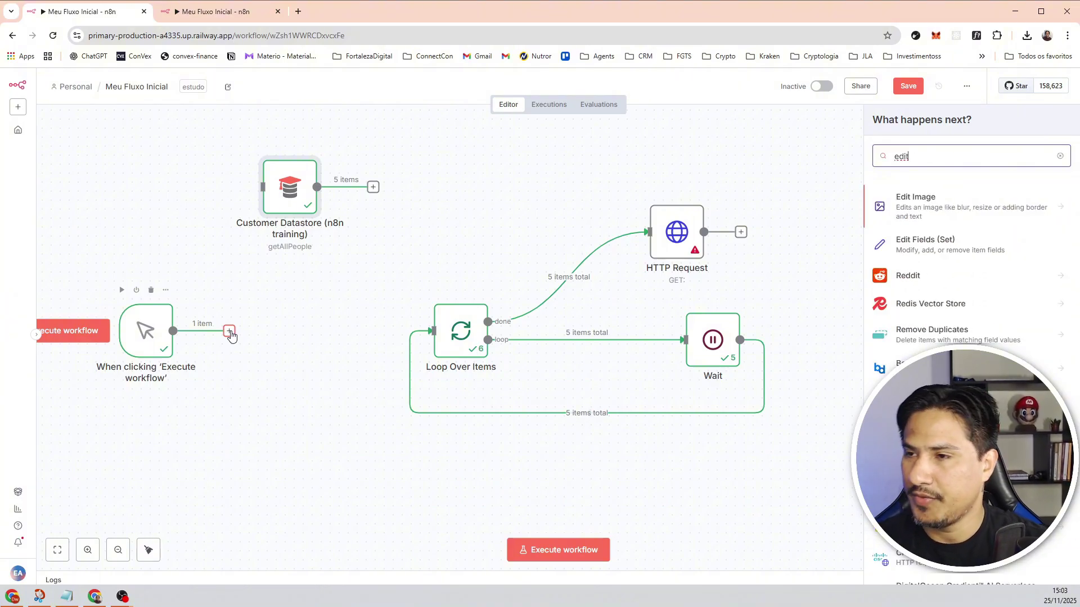
click(945, 250)
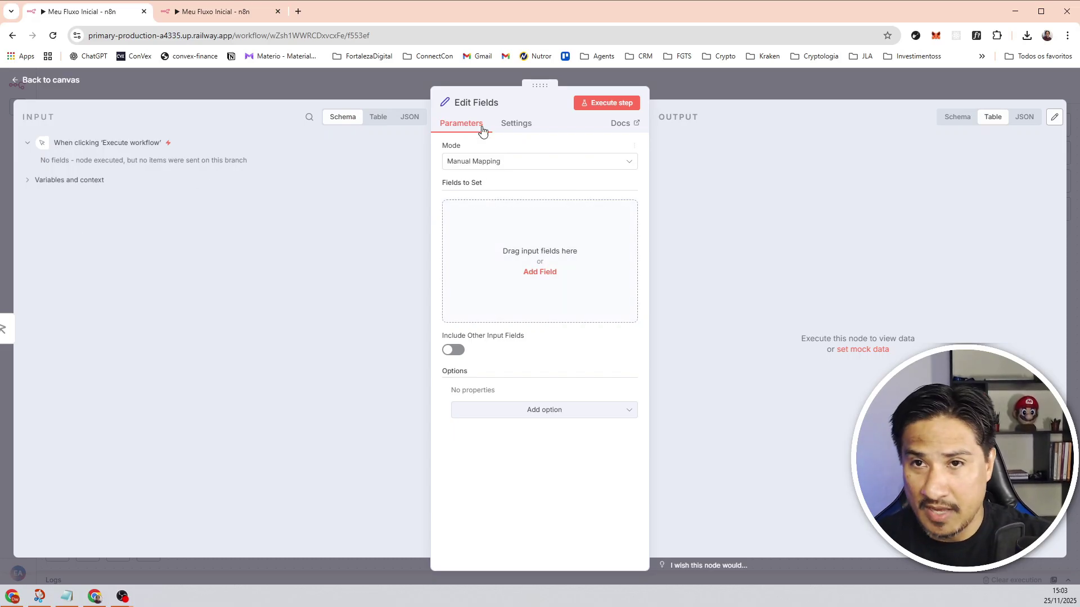
click(489, 101)
text(Va)
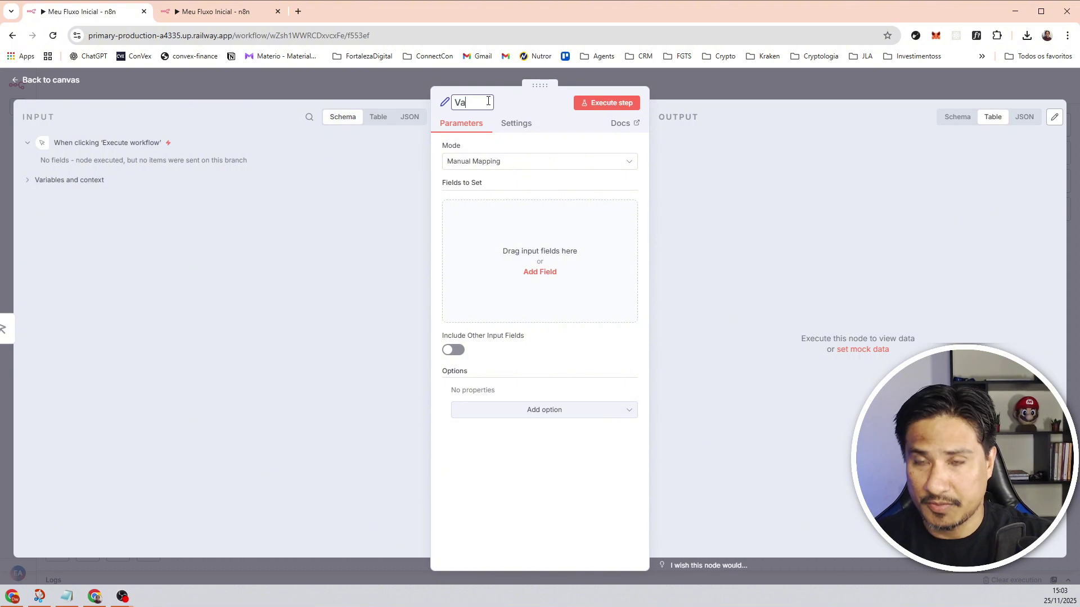
text(riaveis)
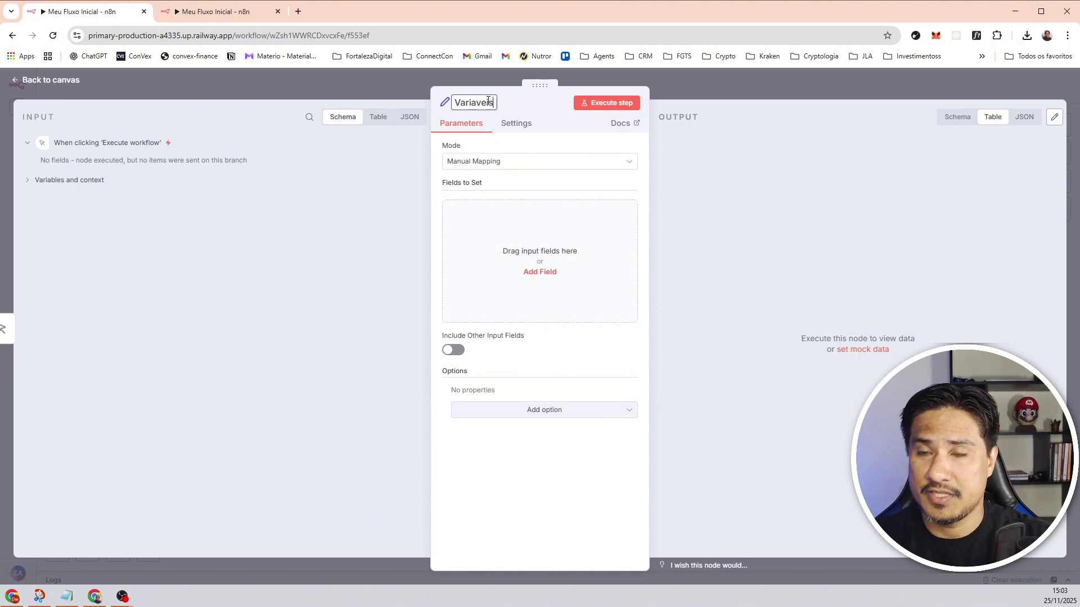
click(529, 100)
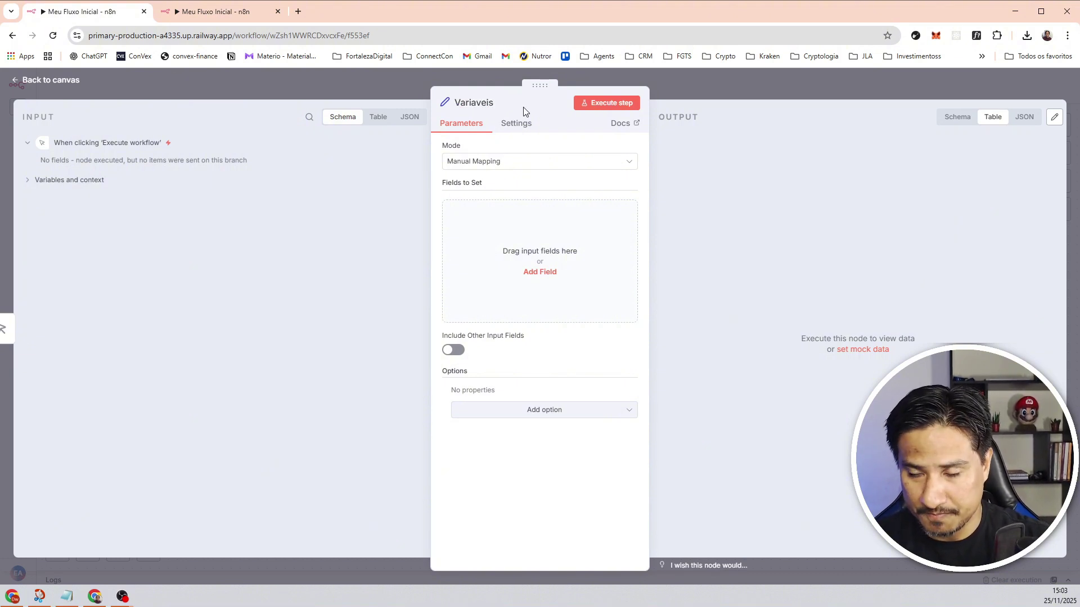
Add an Array field named frutas_lista with the value [ "Banana", "Maça"] to the Variaveis node and return to the canvas.
click(541, 272)
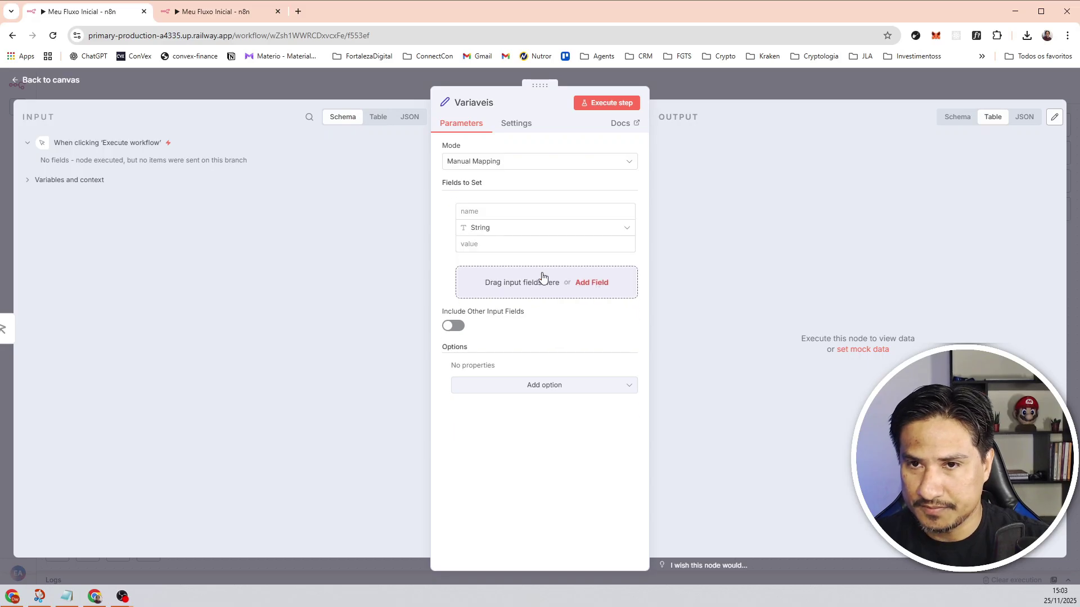
click(482, 213)
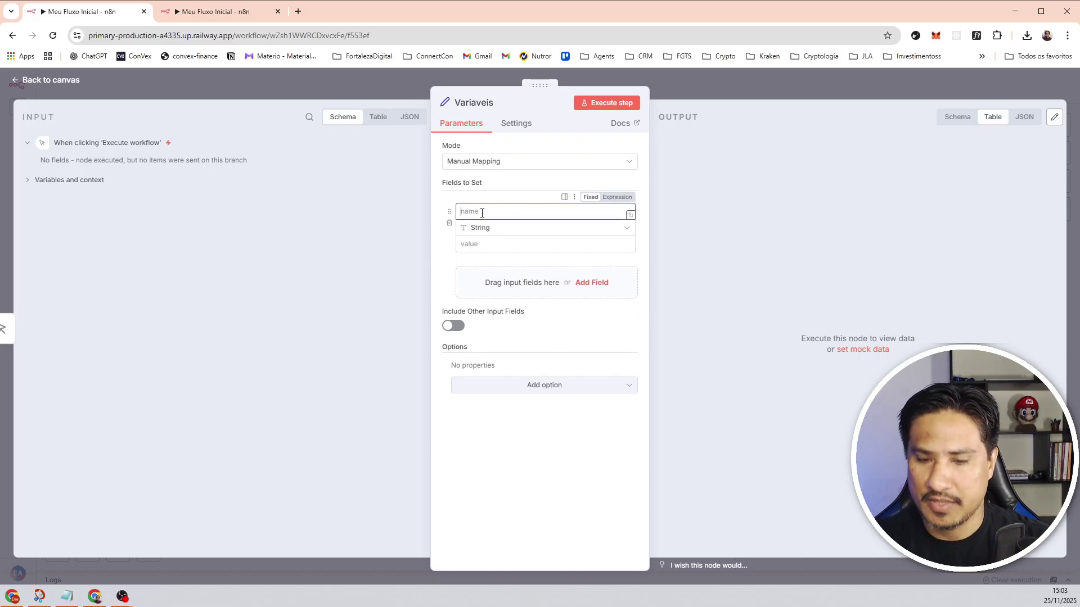
text(frutas_a)
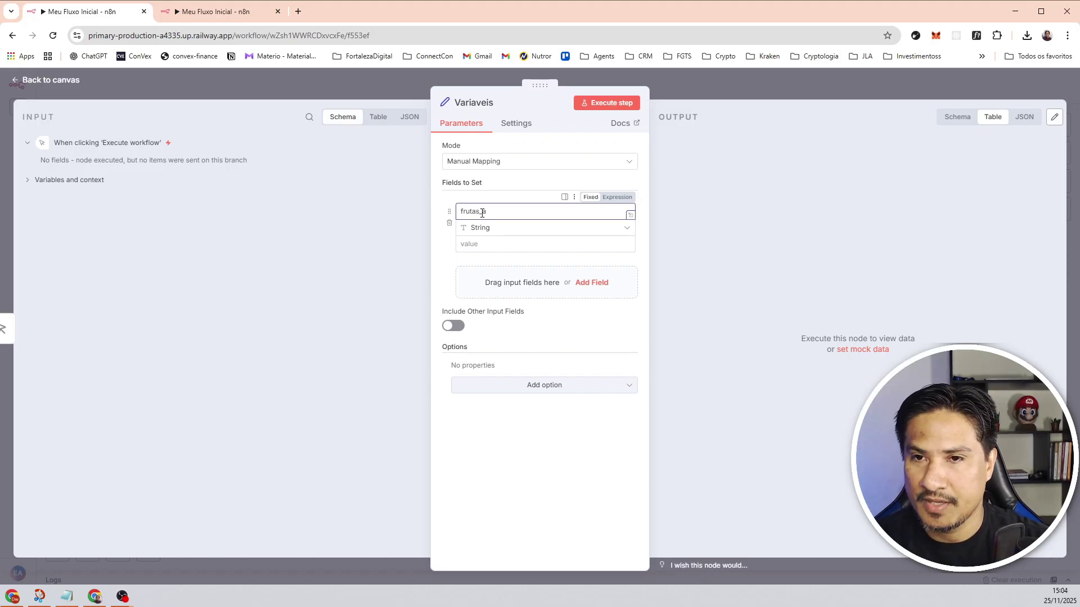
key(BackSpace)
key(BackSpace)
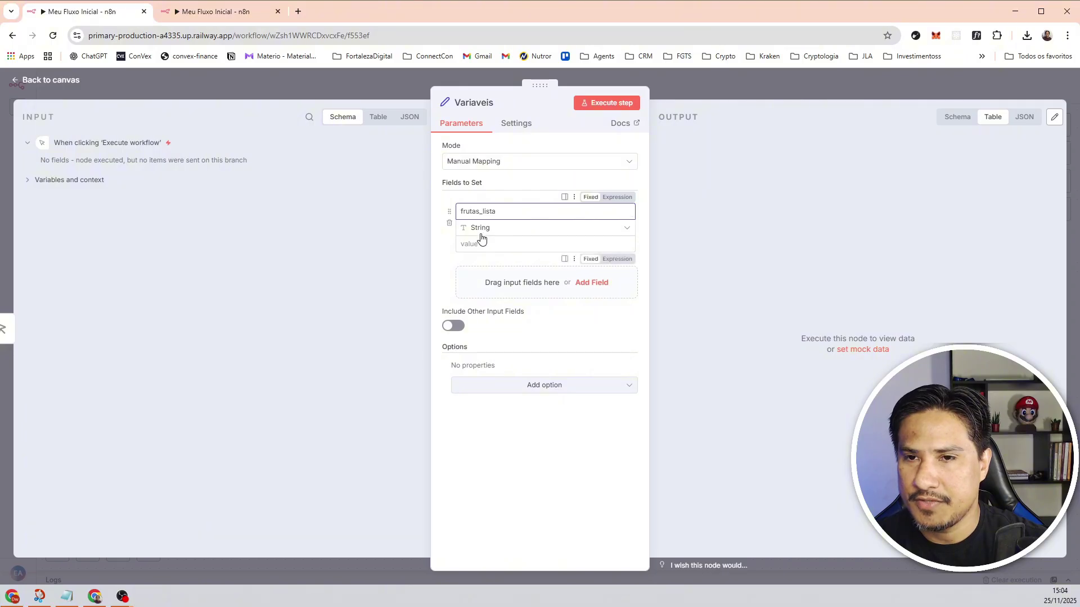
click(464, 269)
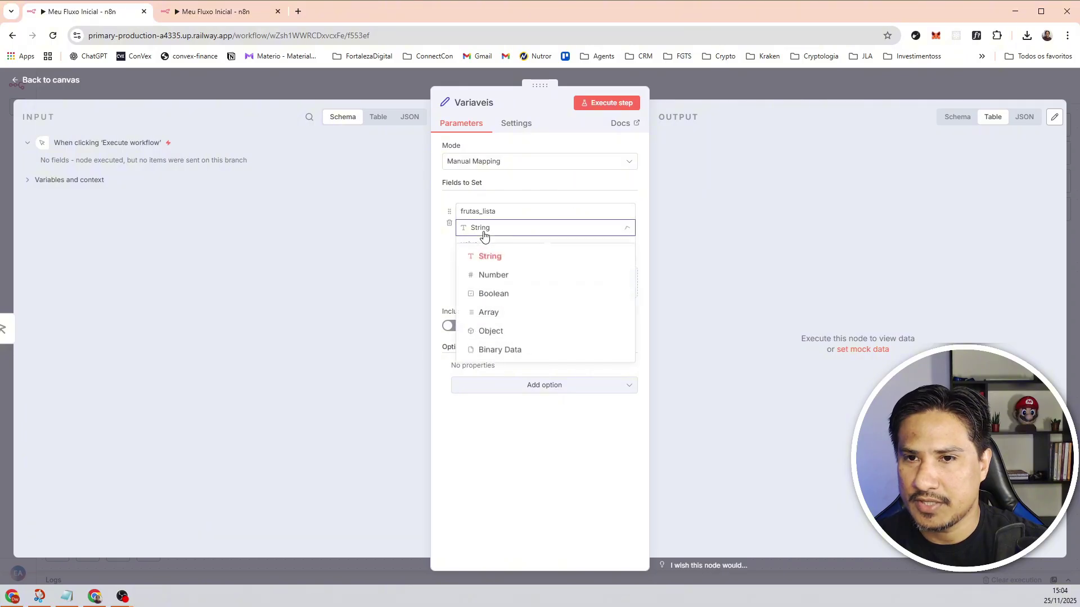
click(498, 314)
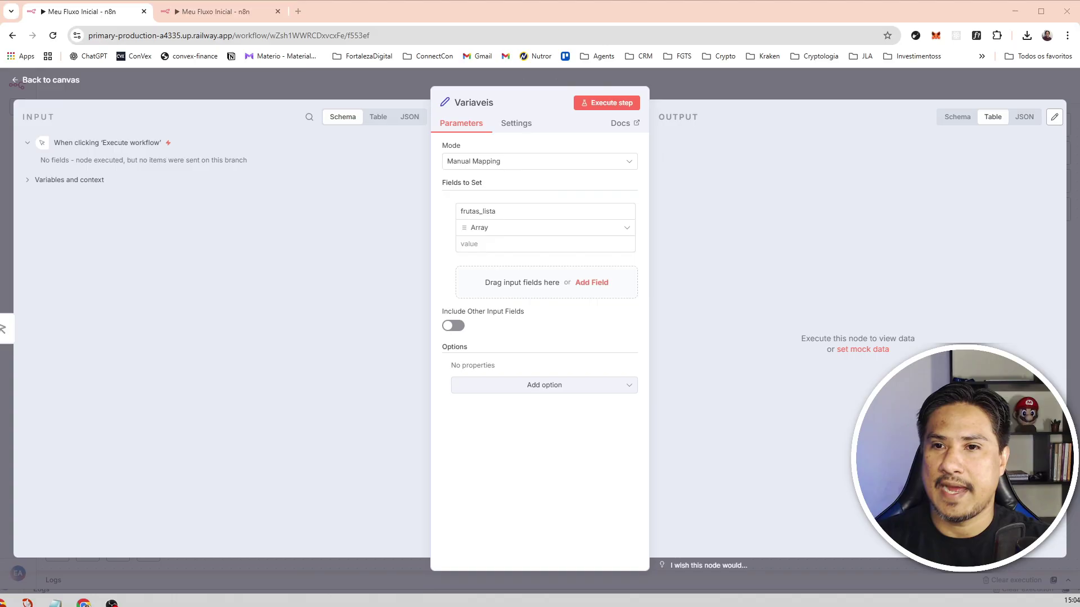
click(433, 284)
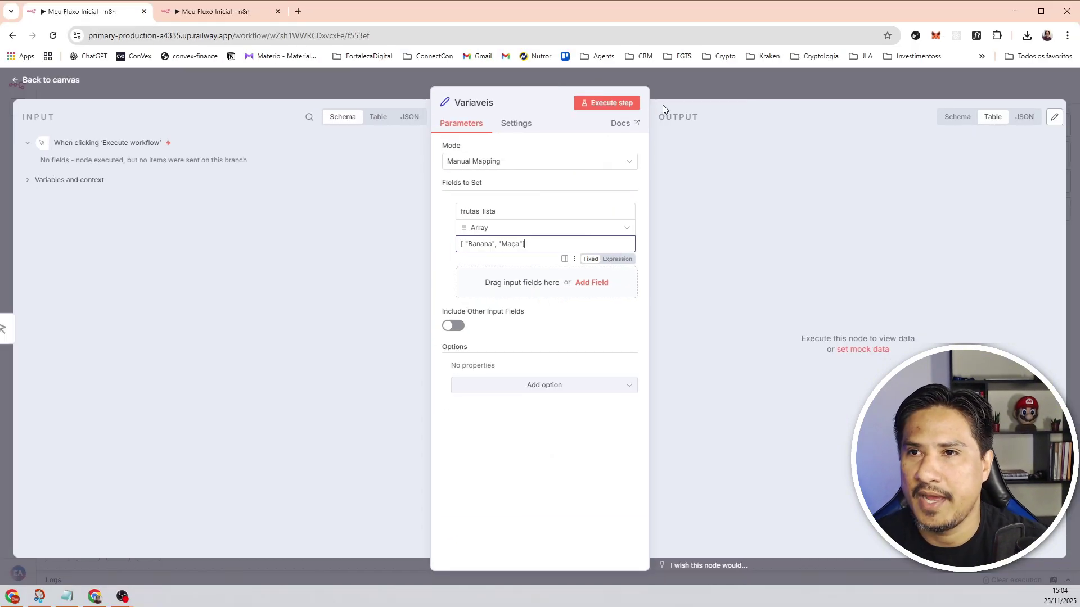
click(697, 89)
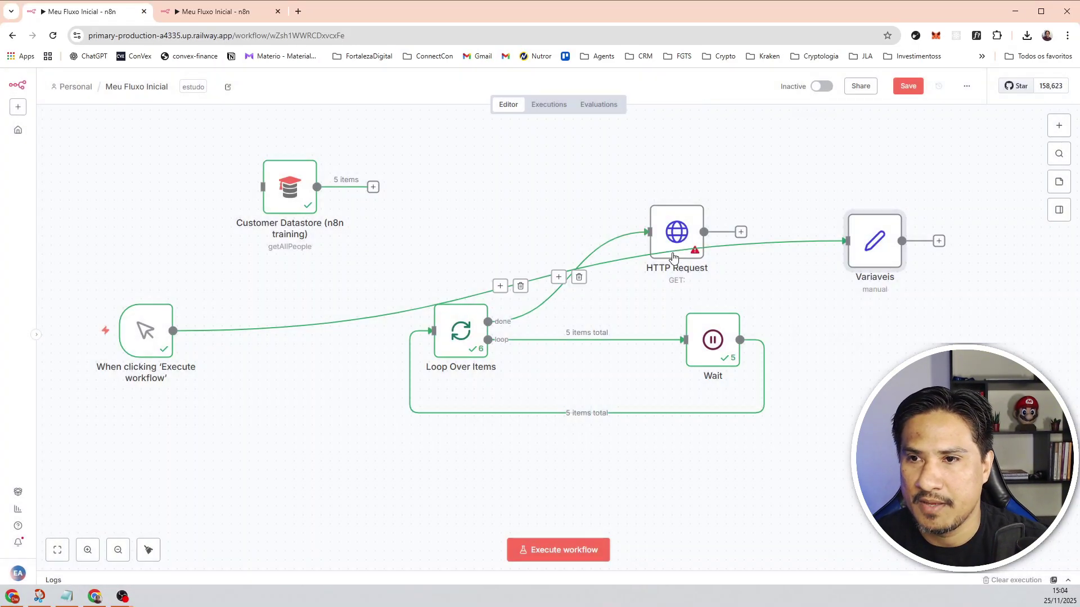
Place Variaveis between the trigger and Loop Over Items, connect it to the loop's input, and try to execute the workflow.
drag(866, 242, 435, 333)
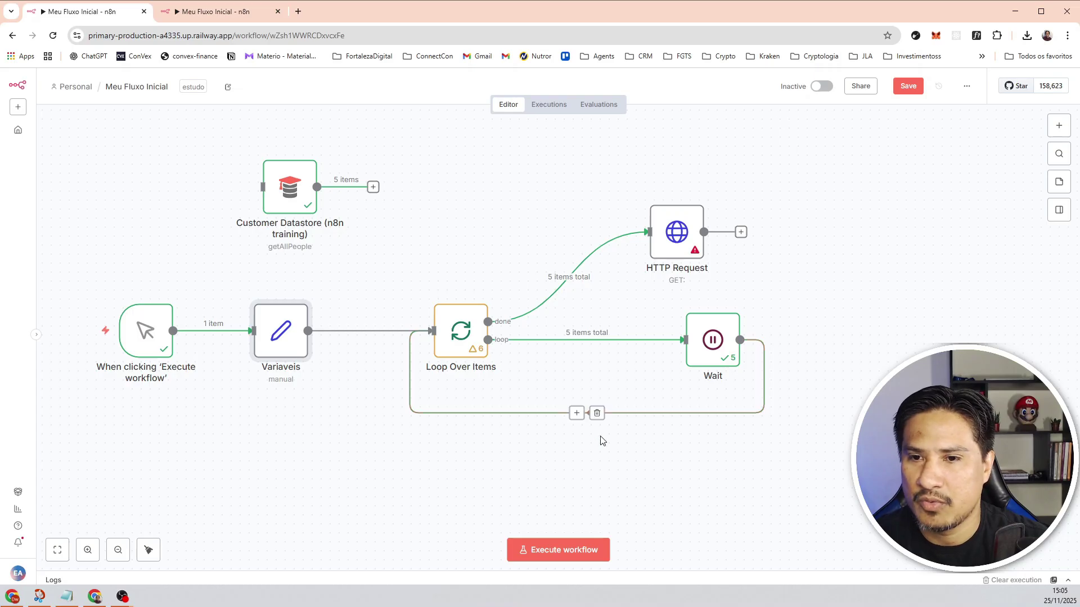
click(563, 550)
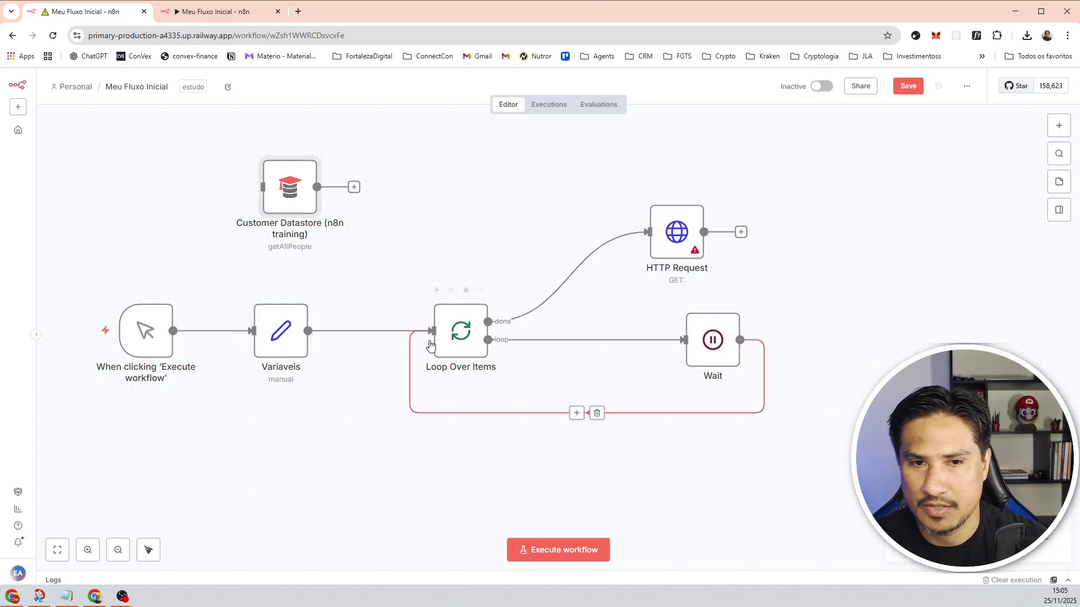
Delete the Customer Datastore and HTTP Request nodes, and execute the workflow.
key(Delete)
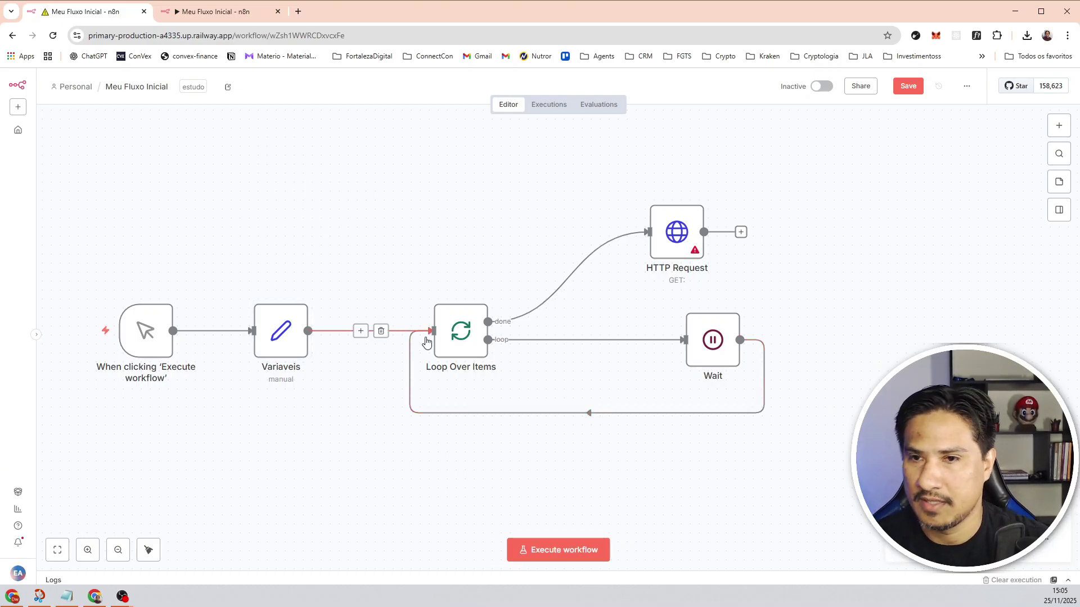
mouse_move(689, 233)
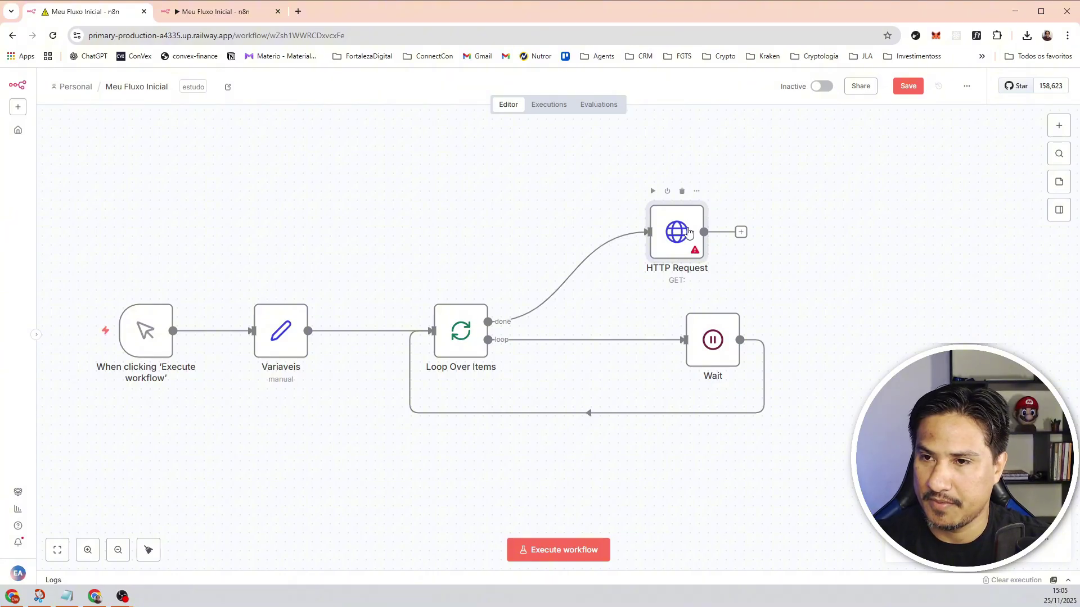
key(Delete)
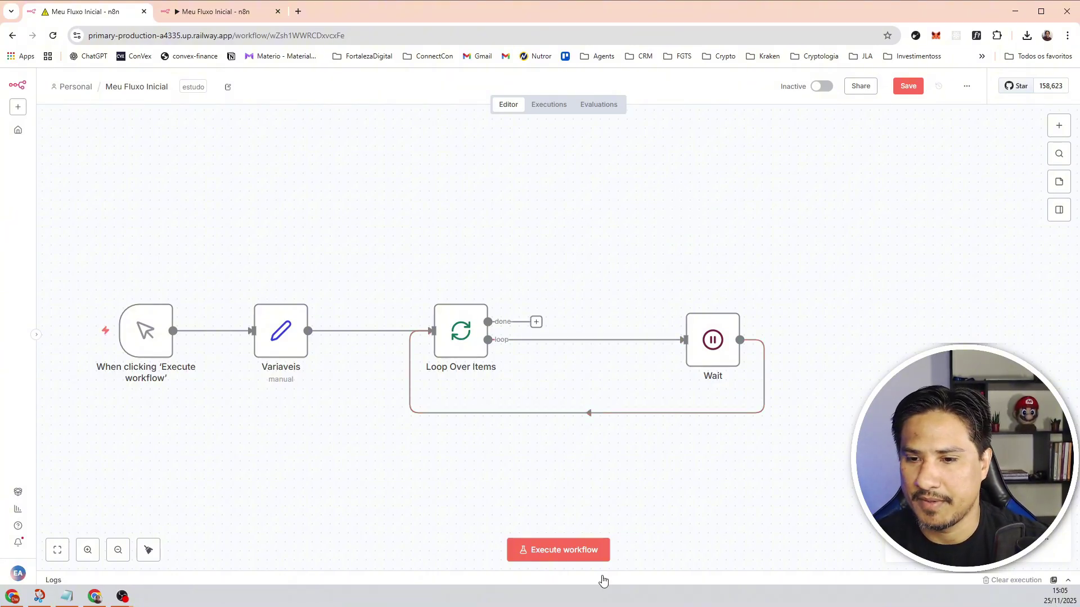
click(535, 550)
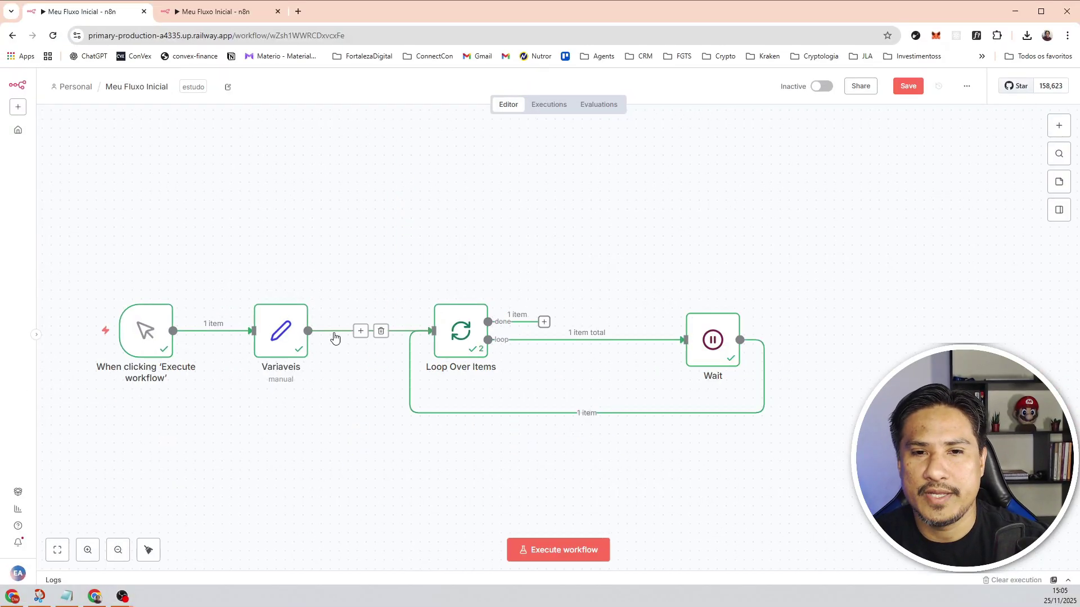
Review the frutas_lista field's name and array value in the Variaveis node, and return to the canvas.
double_click(188, 405)
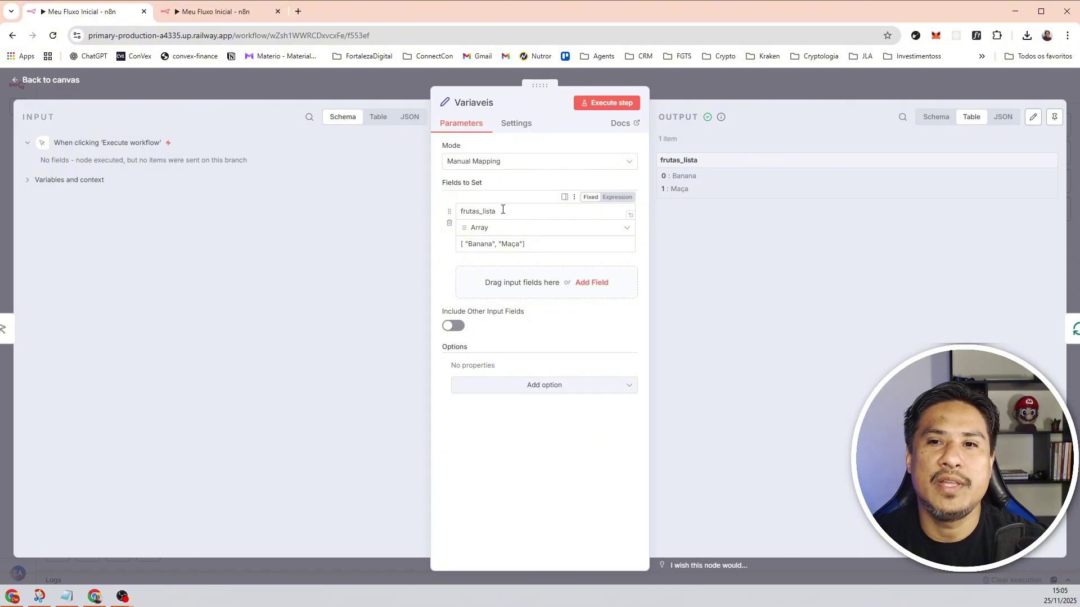
drag(506, 215, 459, 212)
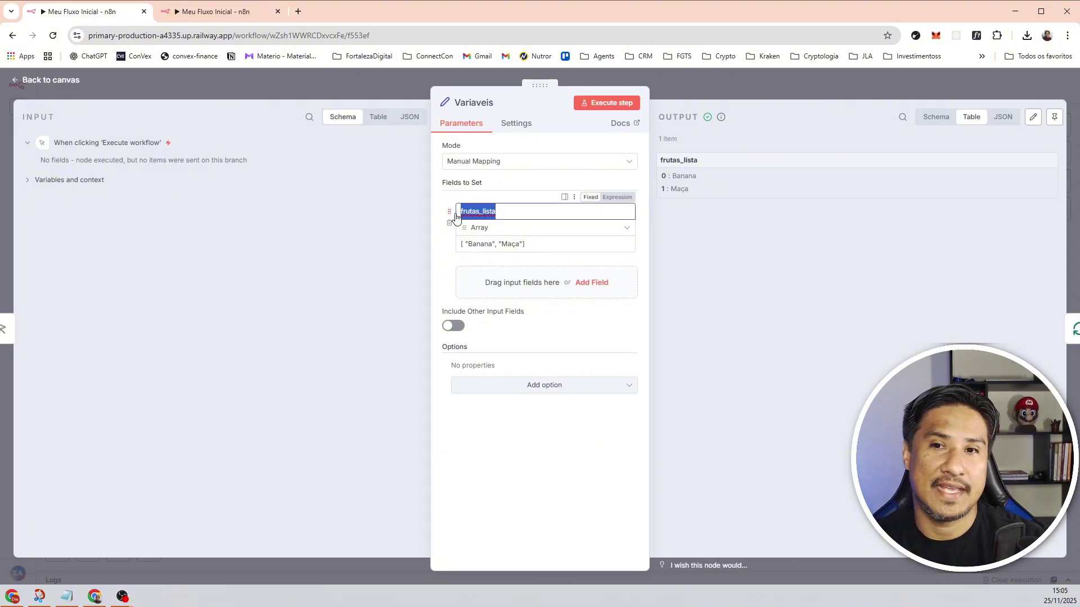
drag(528, 243, 458, 244)
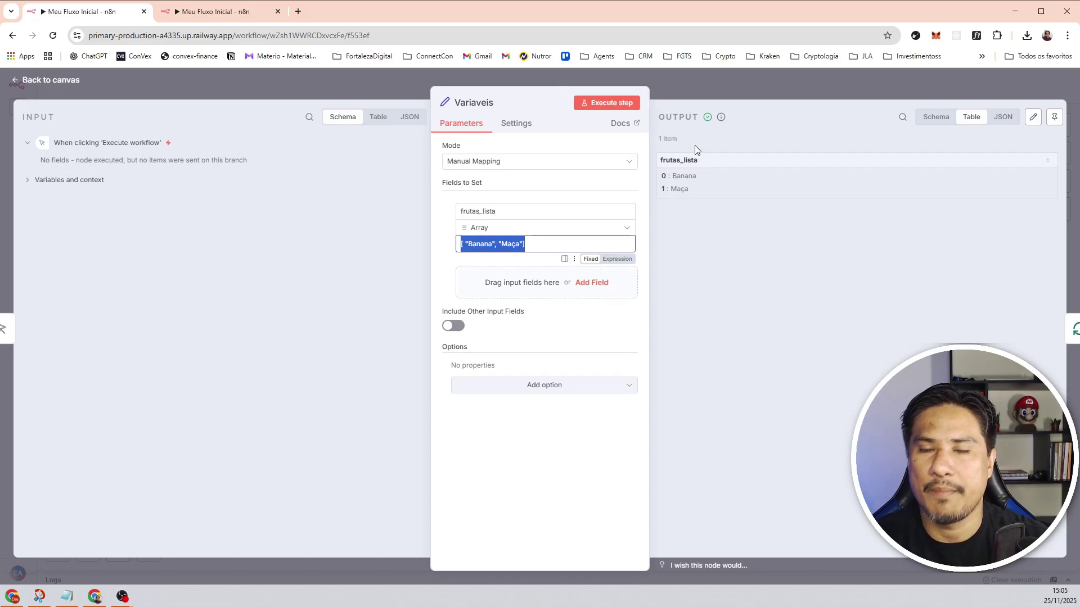
click(707, 90)
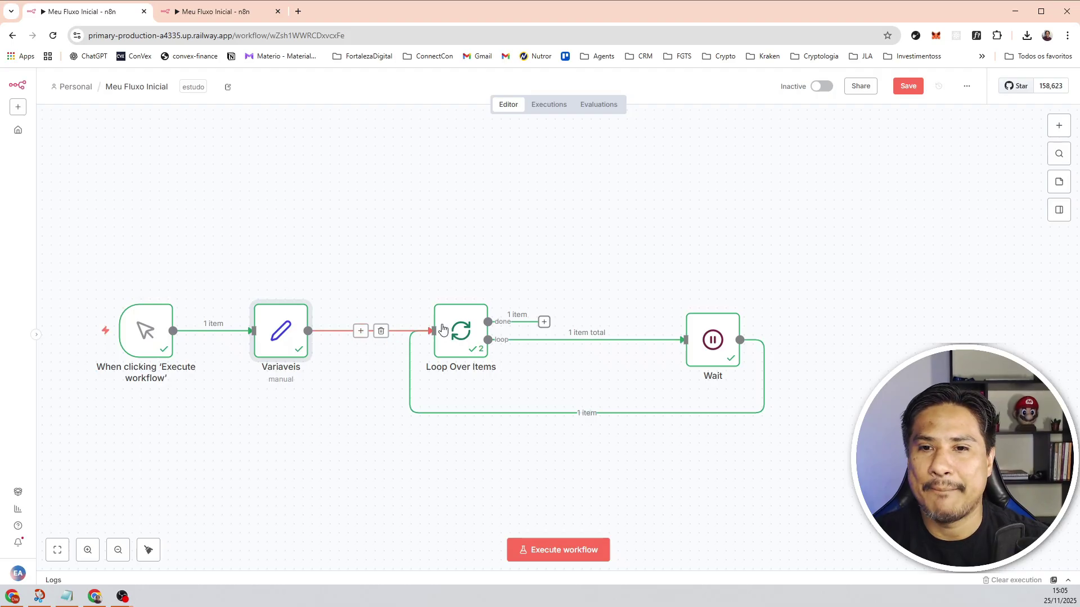
Move Loop Over Items and Wait farther from Variaveis, and insert a Split Out node between Variaveis and Loop Over Items.
drag(840, 265, 440, 469)
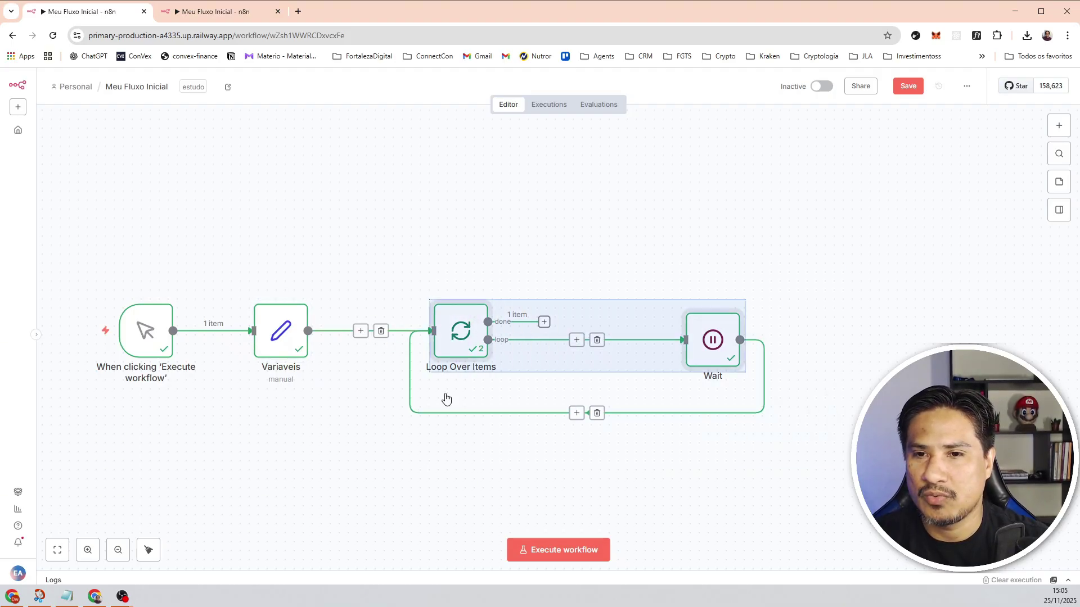
drag(456, 338, 546, 338)
click(459, 244)
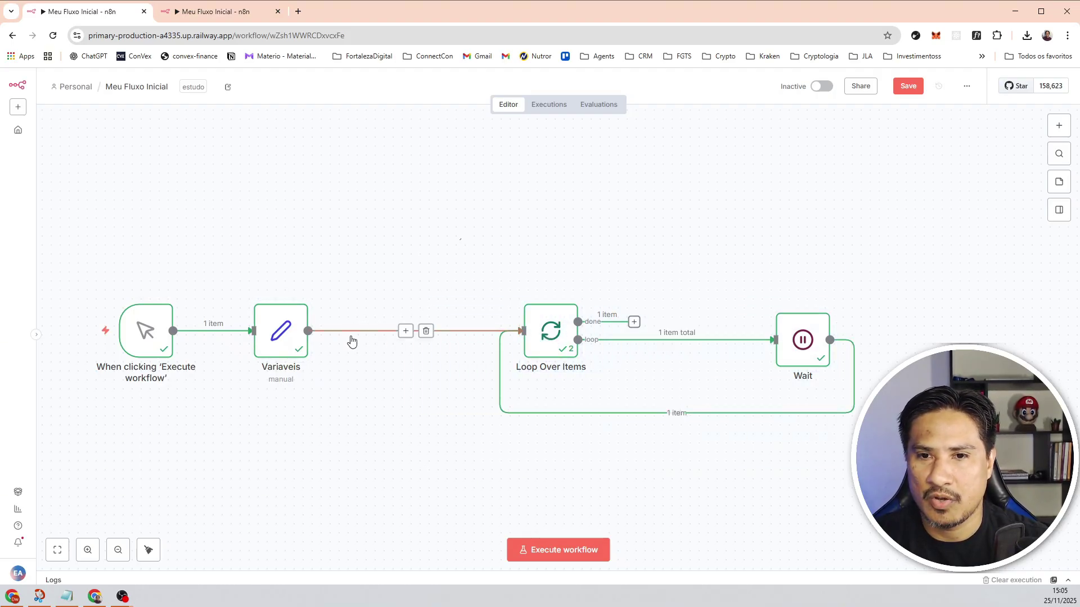
click(406, 331)
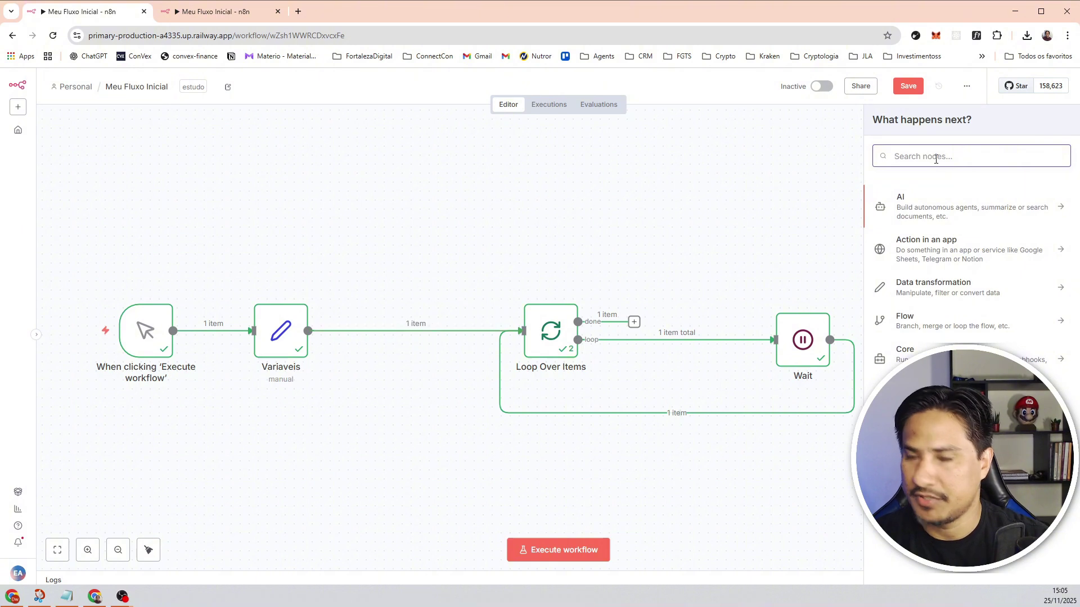
text(split)
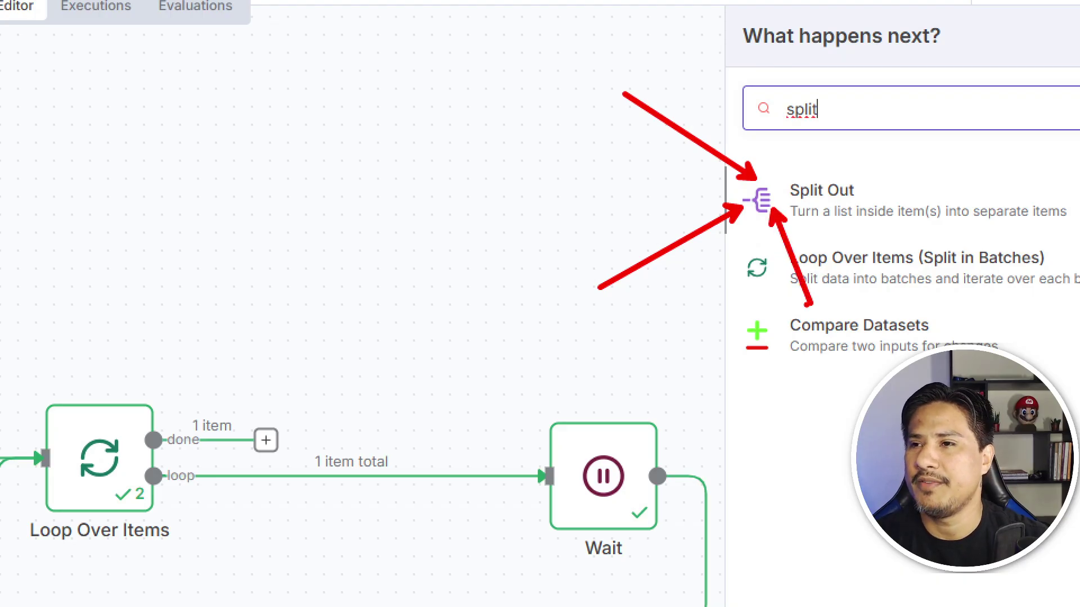
click(821, 203)
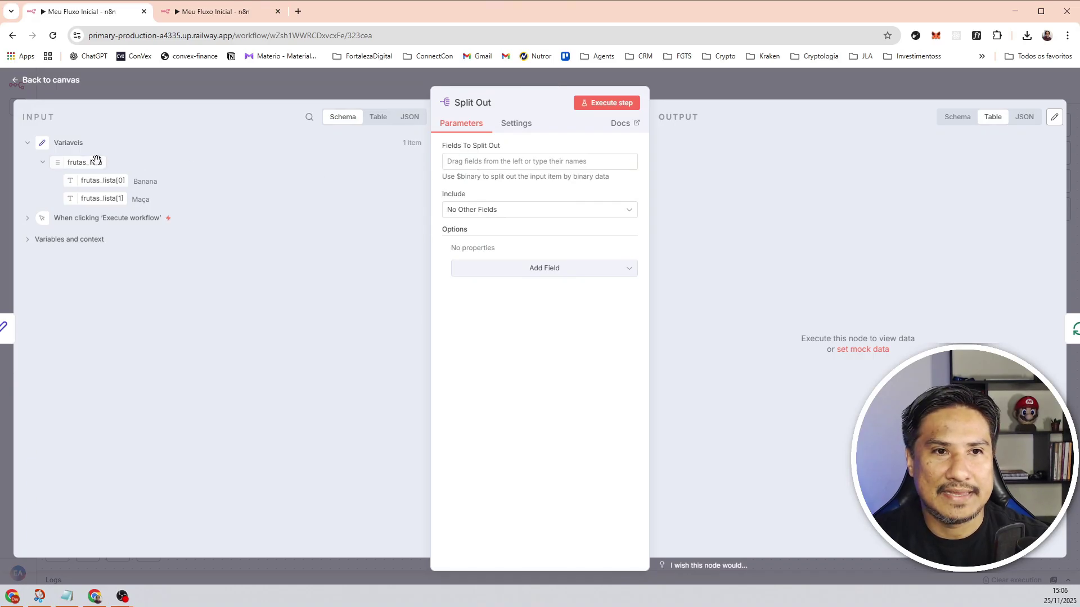
Set the Split Out node's field to split out to frutas_lista, check its configuration and return to the canvas.
drag(81, 163, 457, 169)
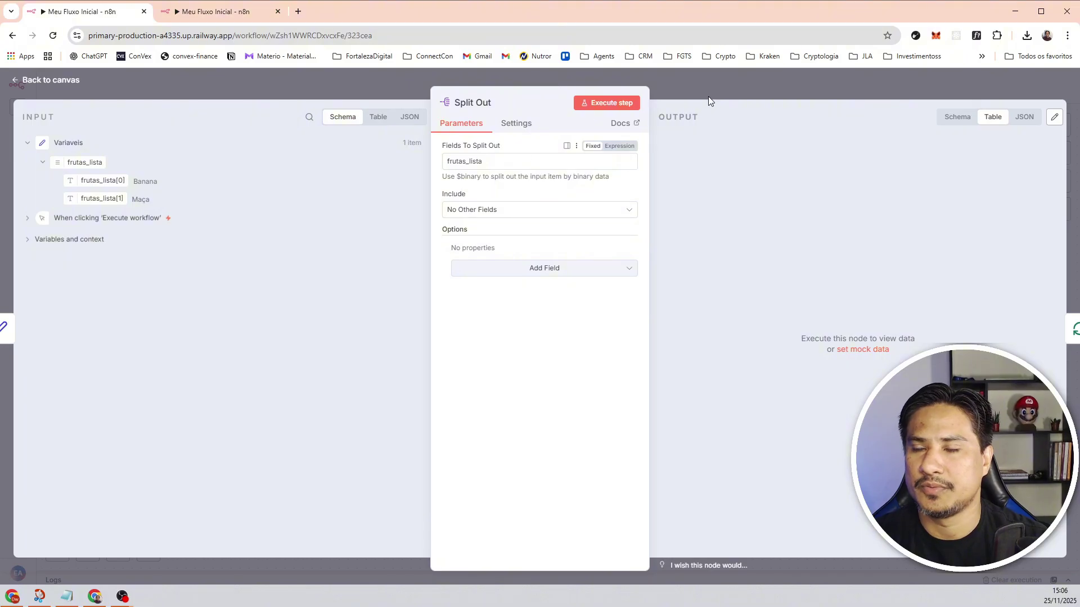
click(721, 90)
drag(415, 338, 478, 336)
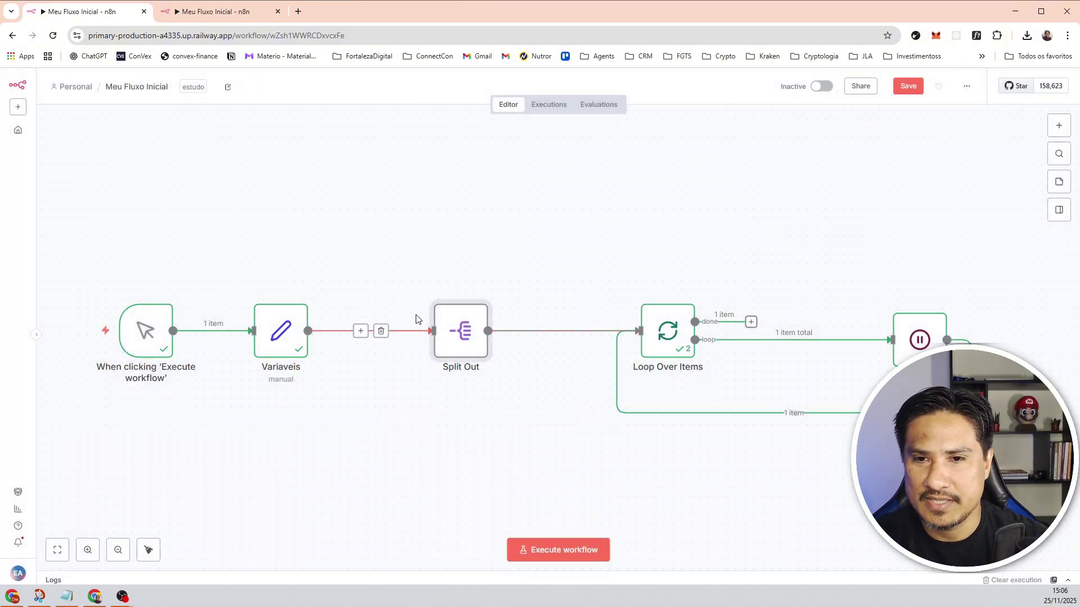
double_click(476, 336)
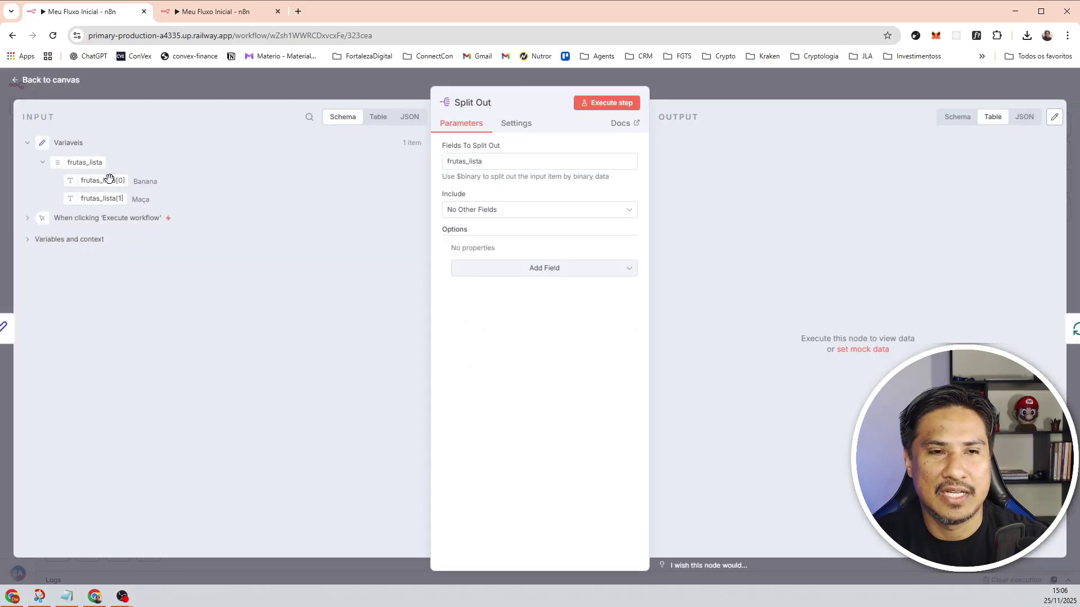
click(785, 93)
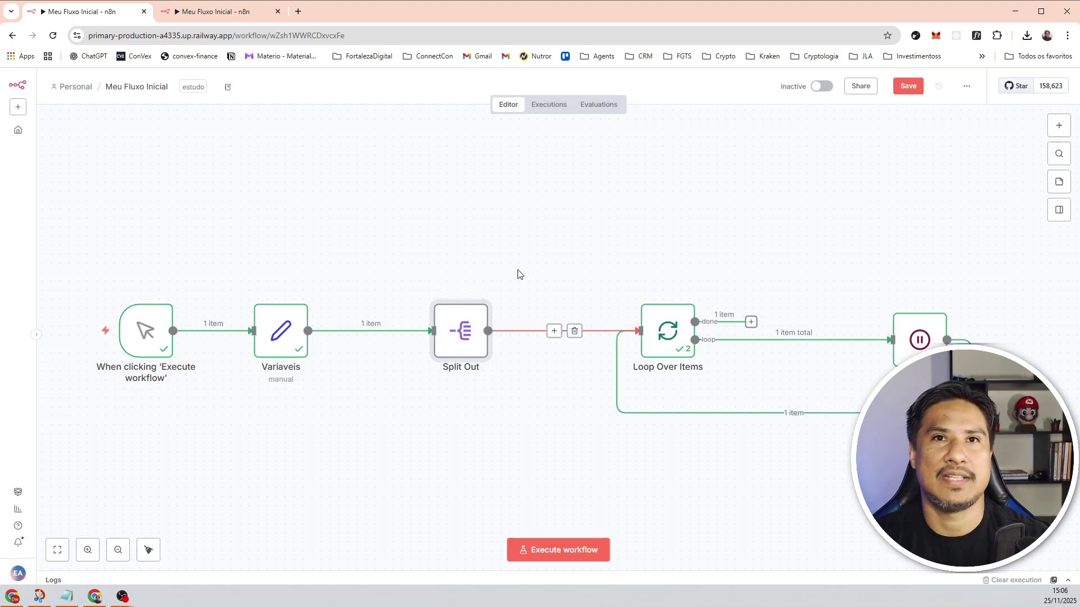
Execute the workflow and inspect the item flow from Split Out through the loop.
click(554, 549)
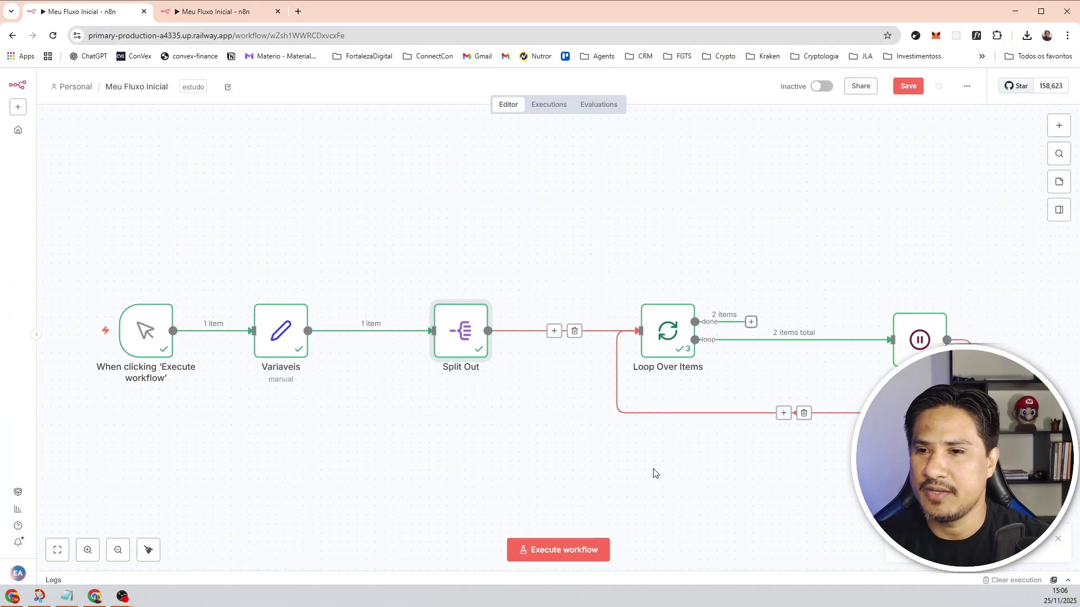
drag(653, 468, 415, 443)
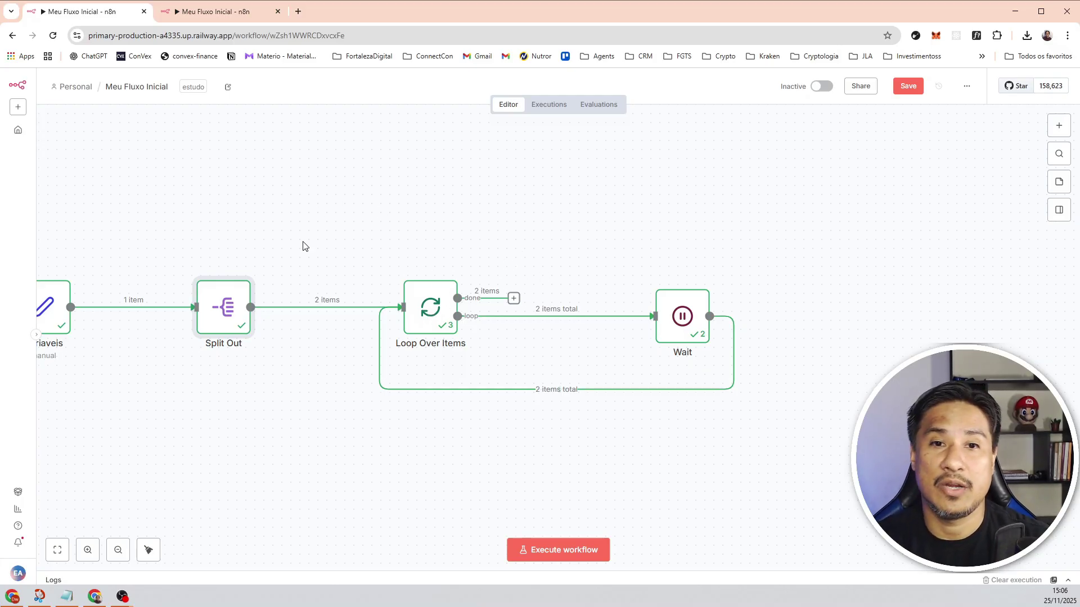
drag(282, 405, 518, 379)
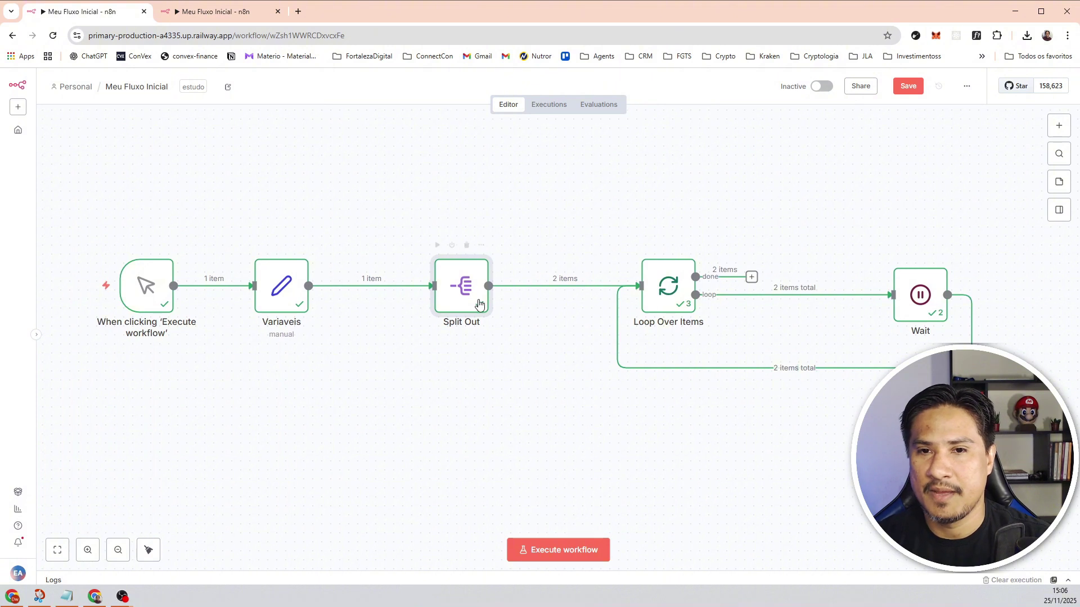
Add a second field of type Object named frutas_json to the Variaveis node.
double_click(281, 285)
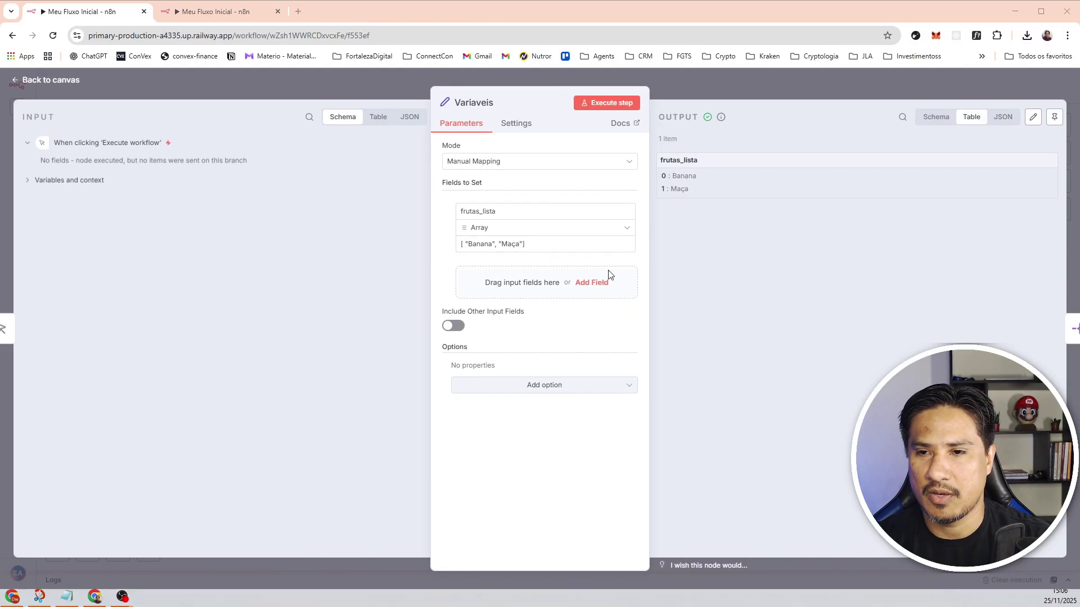
click(537, 284)
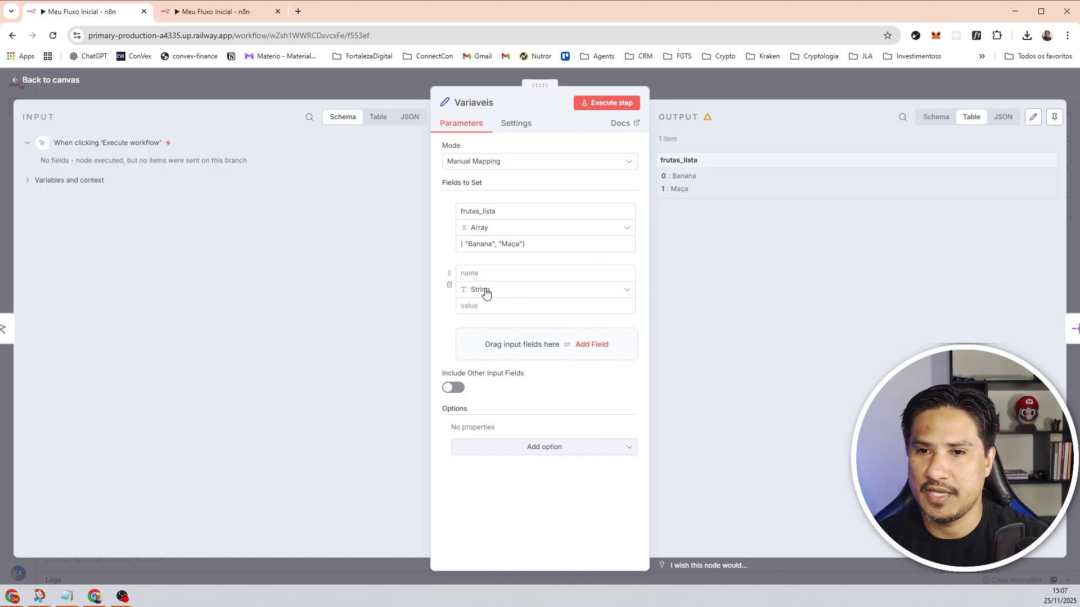
click(486, 292)
click(484, 394)
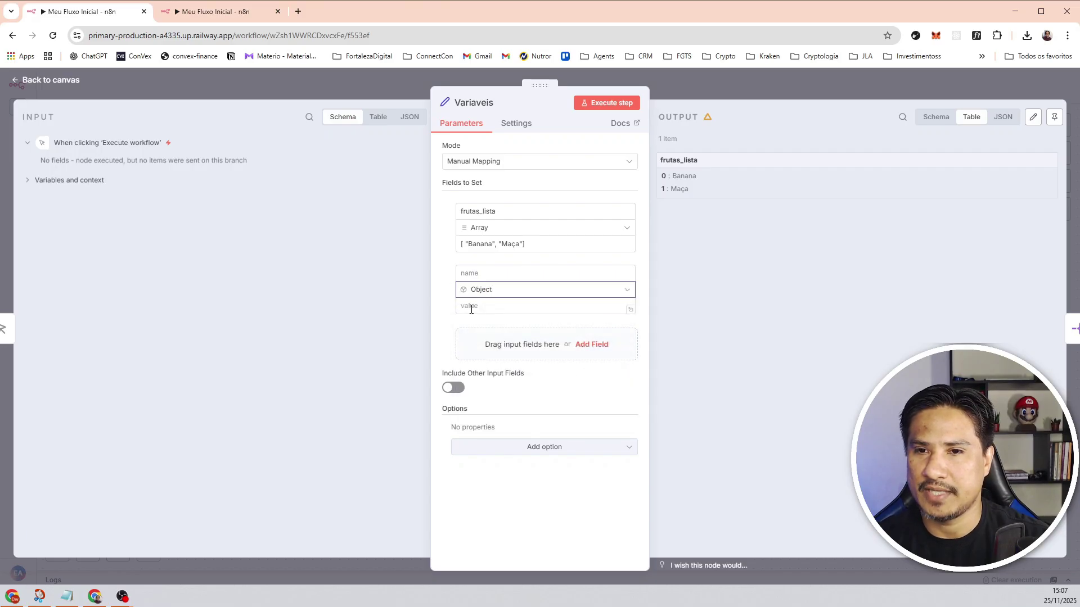
click(488, 273)
text(frutas_)
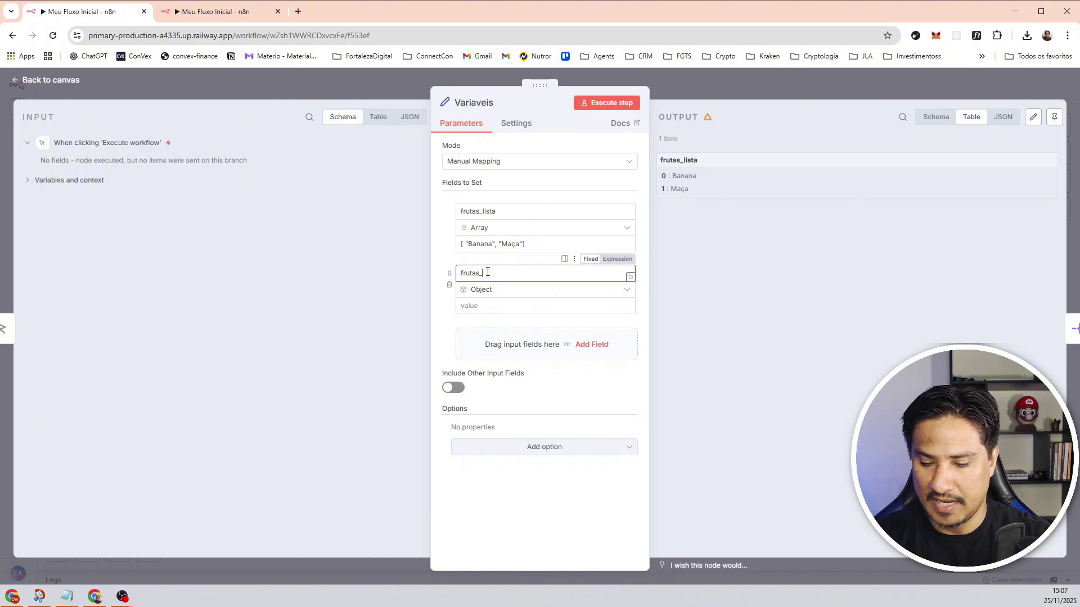
text(json)
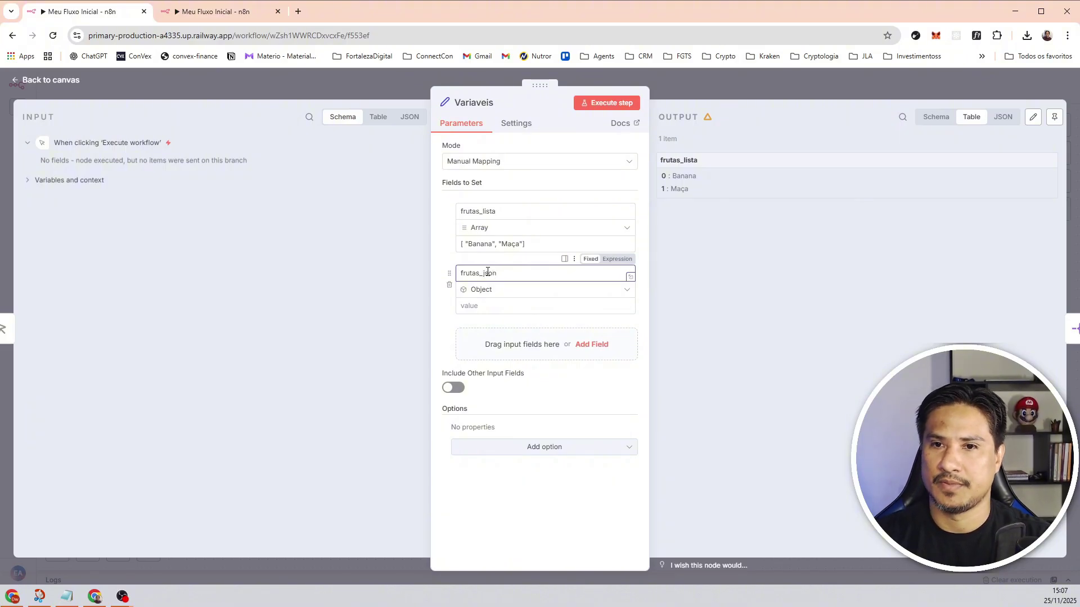
Set the frutas_json value to { "fruta1":"Goiaba", "fruta2":"Melão" } and execute the Variaveis node.
click(483, 309)
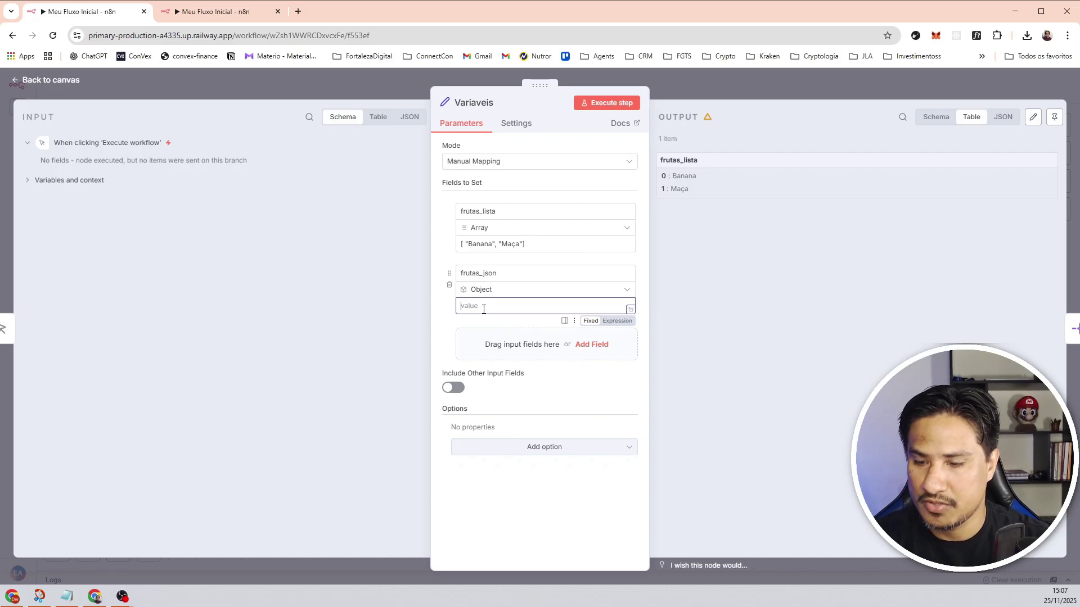
text({ "fruta1":)
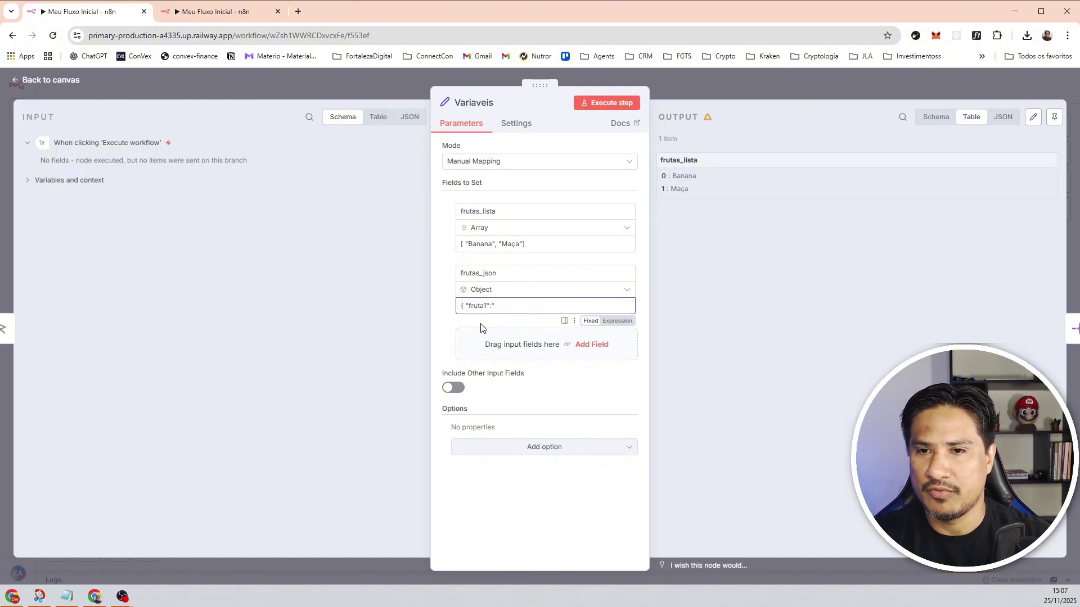
text(Goiaba", "fruta2":)
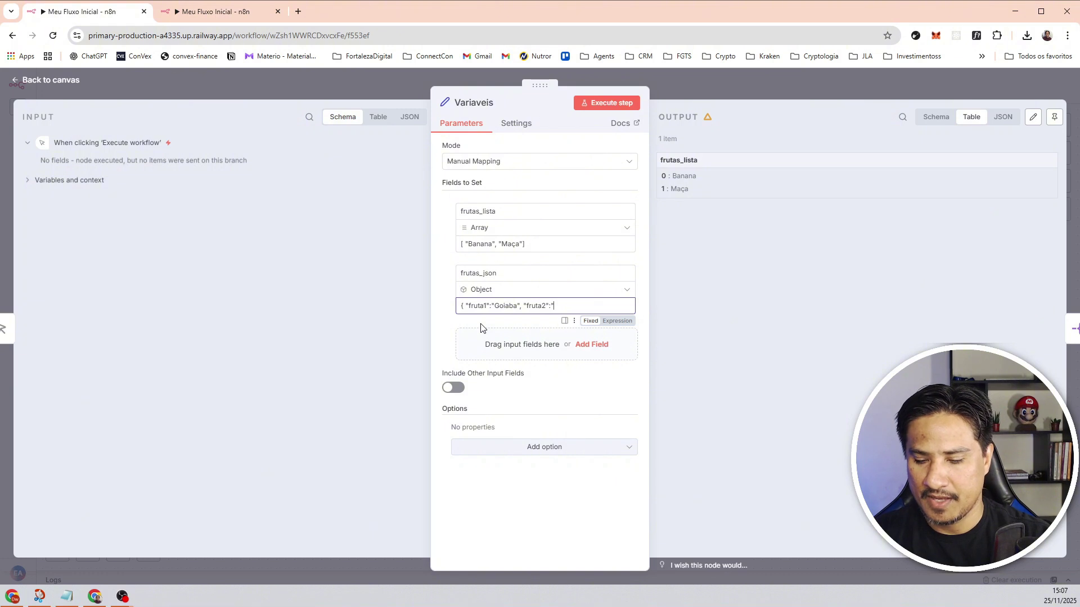
text(Melão")
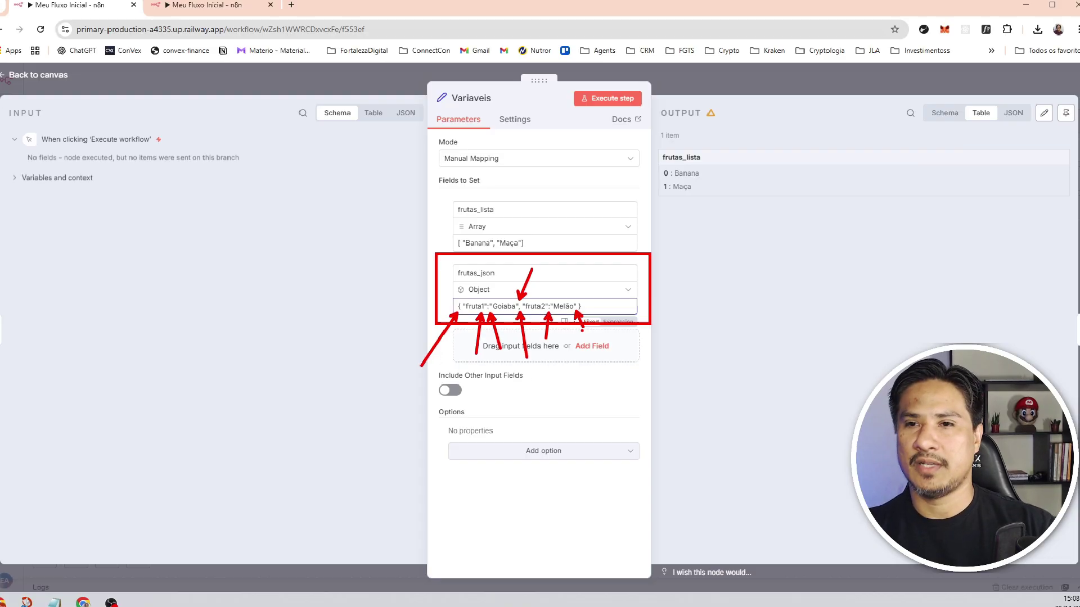
click(609, 104)
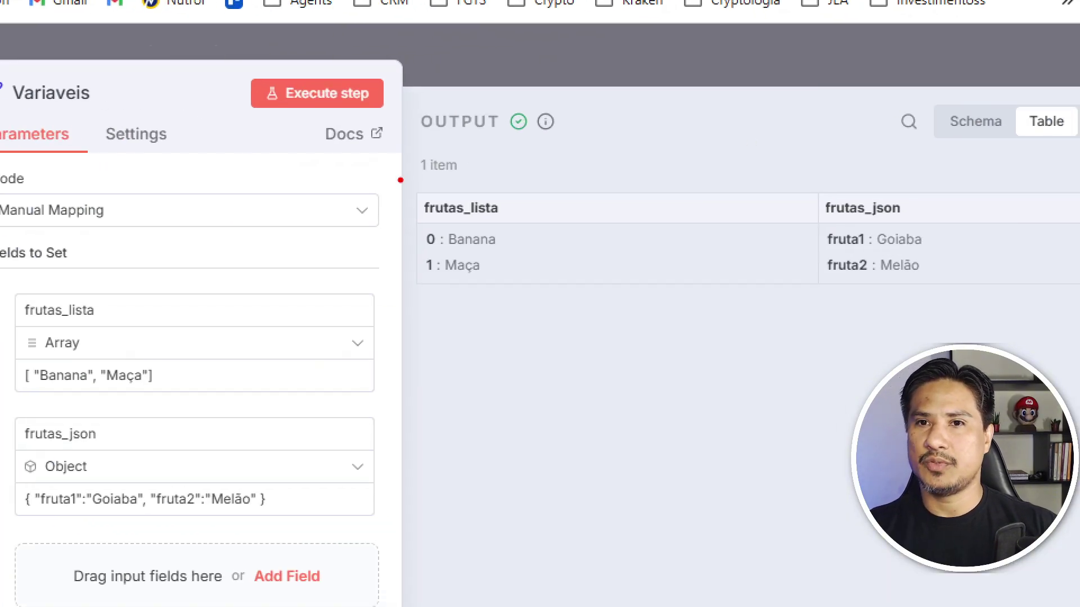
Compare the frutas_lista and frutas_json columns in the Variaveis output, and return to the canvas.
mouse_move(409, 181)
mouse_down()
mouse_move(685, 291)
mouse_move(827, 302)
mouse_move(816, 302)
mouse_up()
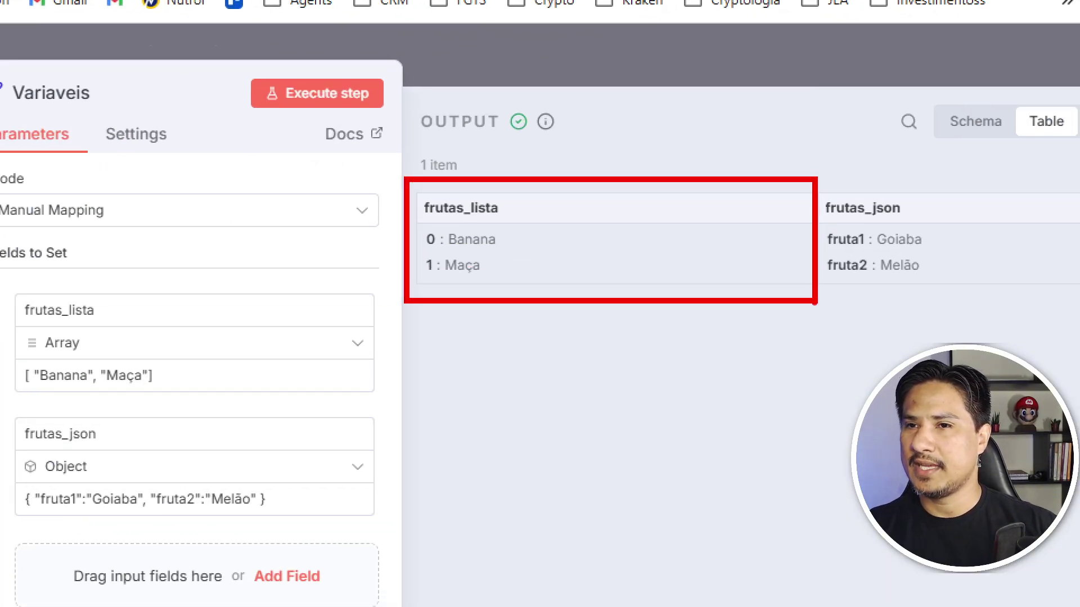
mouse_move(995, 159)
mouse_down()
mouse_move(802, 301)
mouse_move(816, 336)
mouse_up()
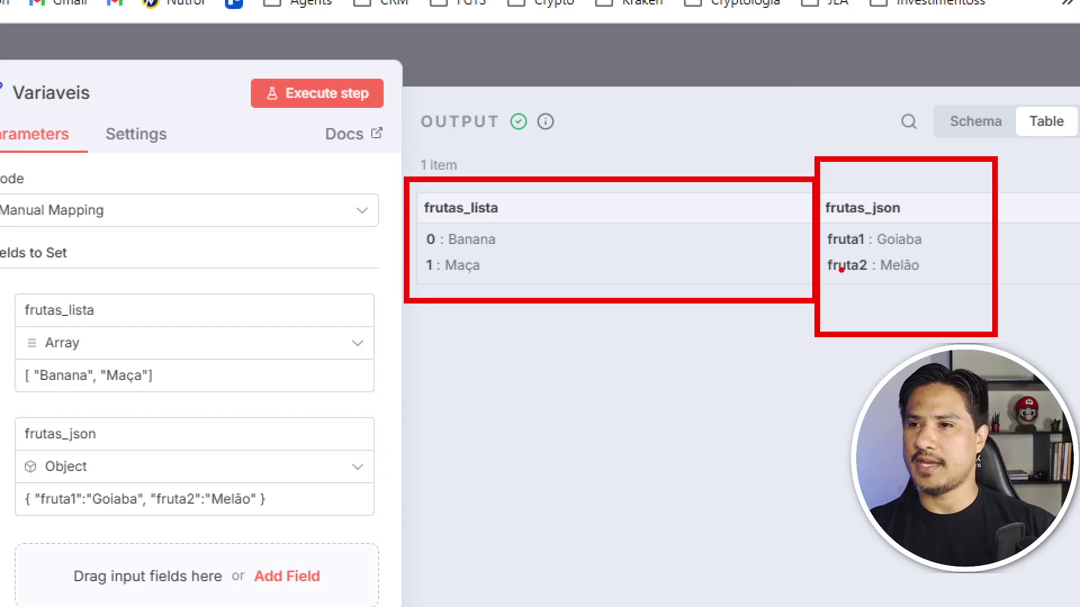
drag(843, 289, 813, 352)
drag(910, 288, 936, 336)
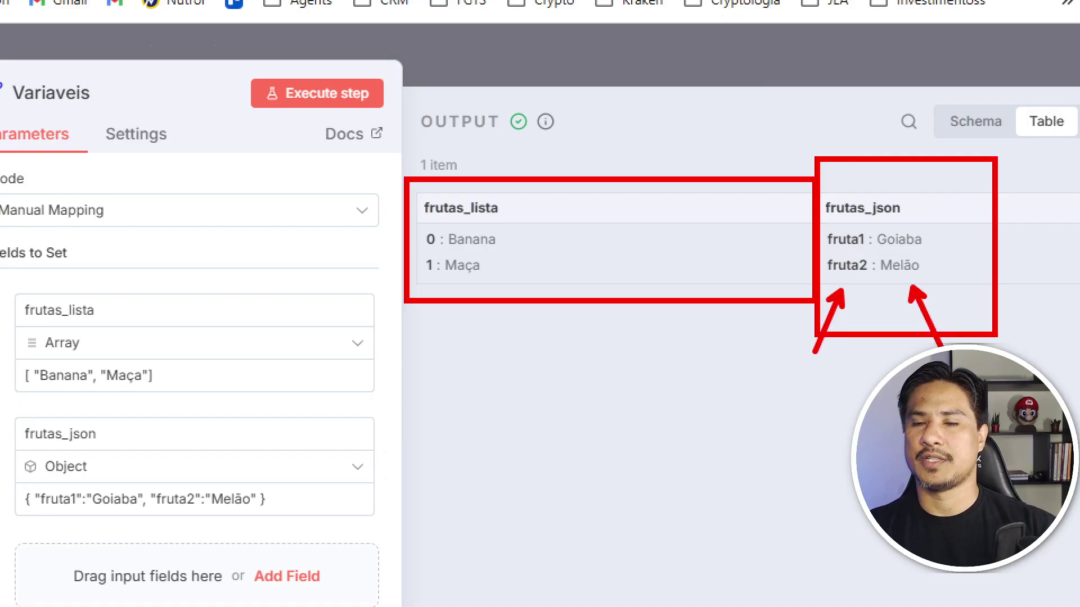
key(Escape)
click(755, 91)
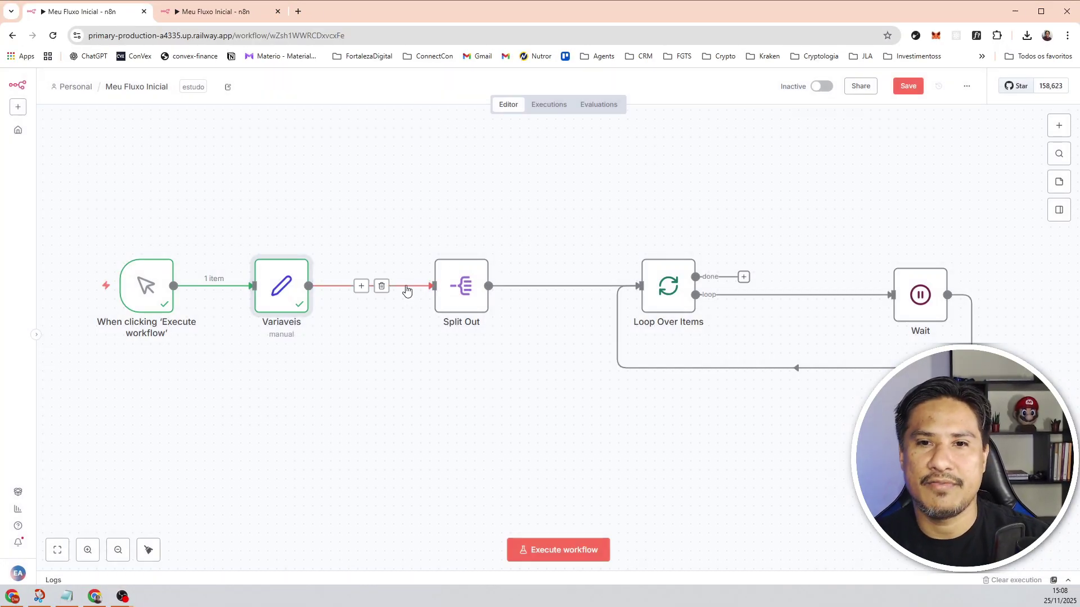
Replace the Split Out node's field to split out with frutas_json, execute the node and return to the canvas.
double_click(460, 279)
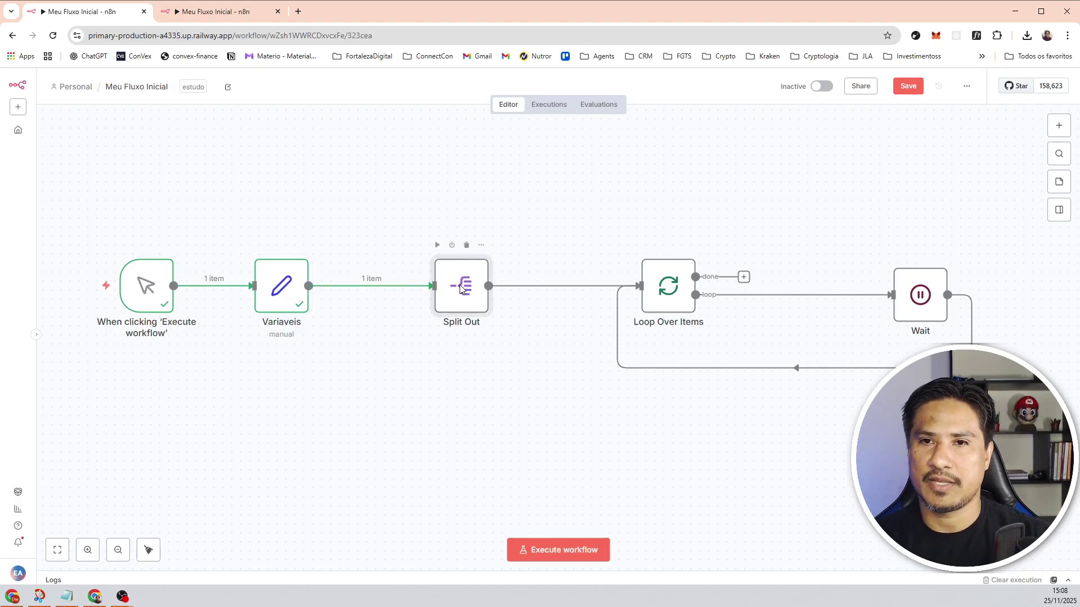
drag(501, 161, 441, 164)
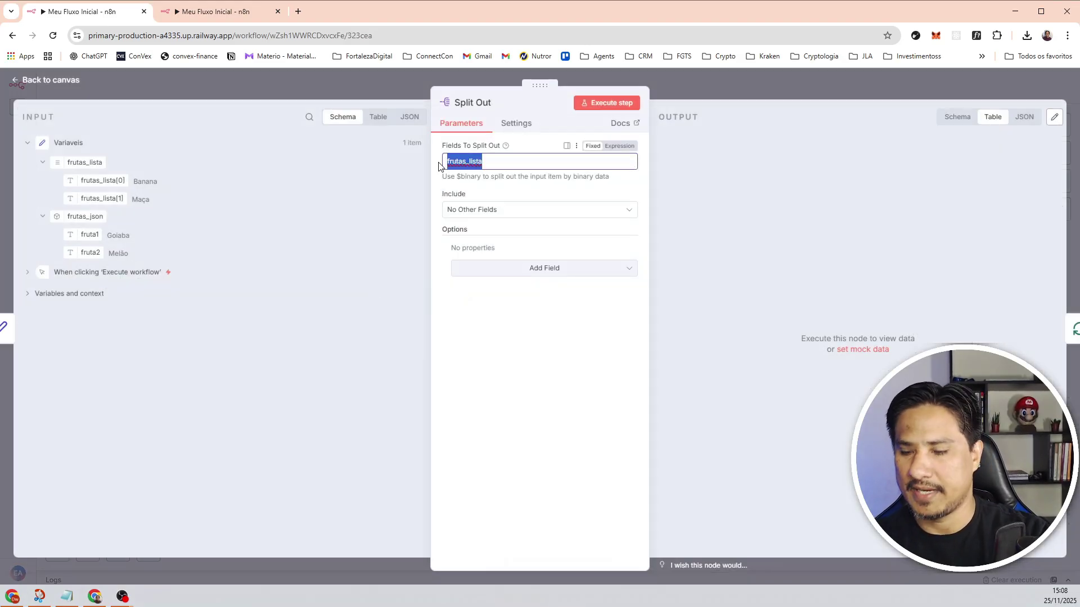
key(BackSpace)
drag(67, 216, 476, 165)
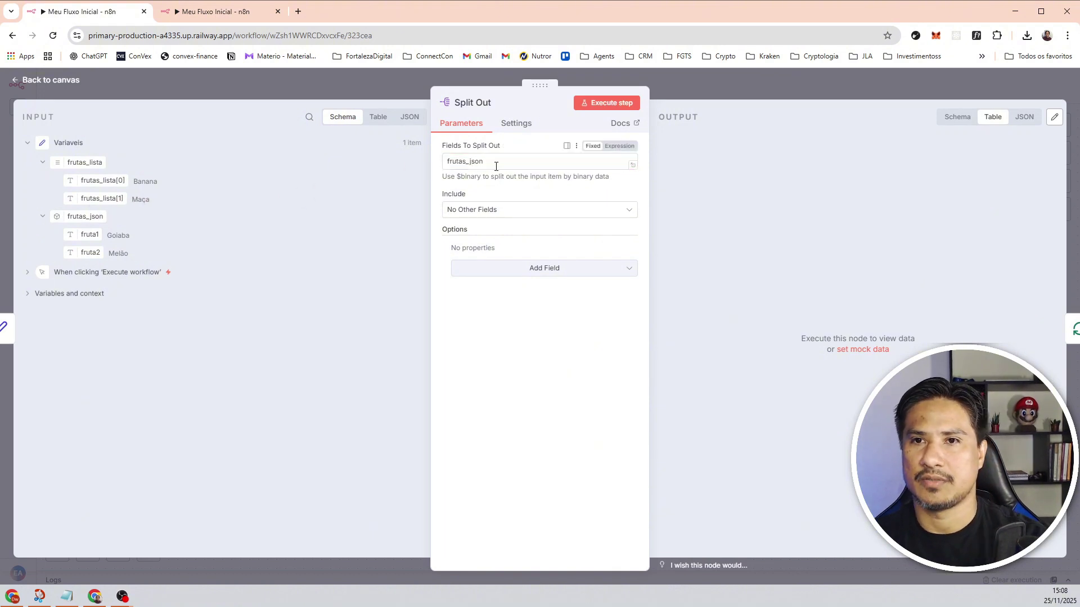
click(633, 106)
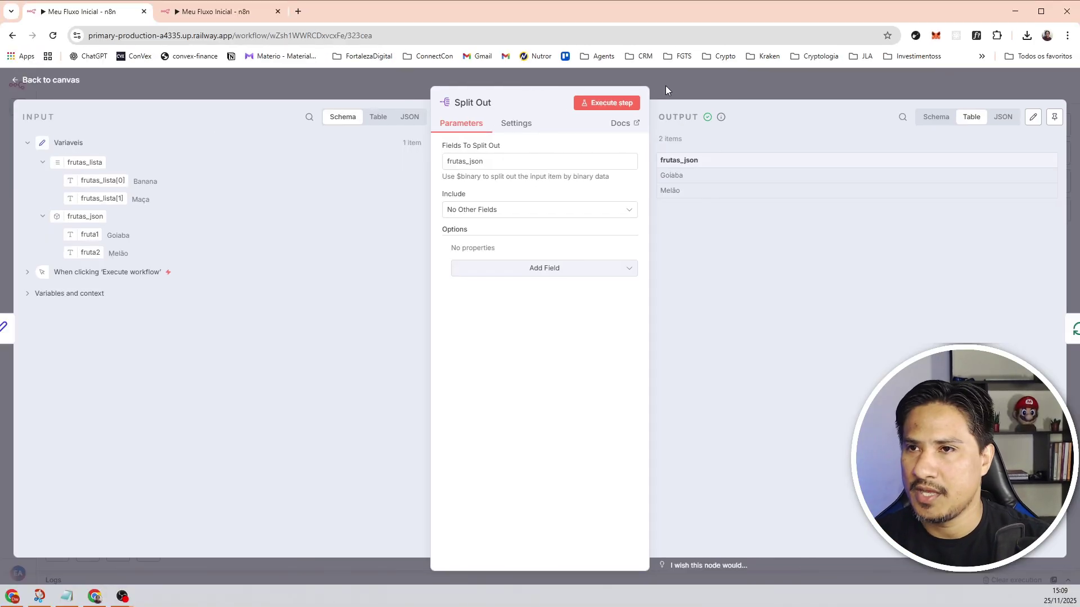
click(549, 66)
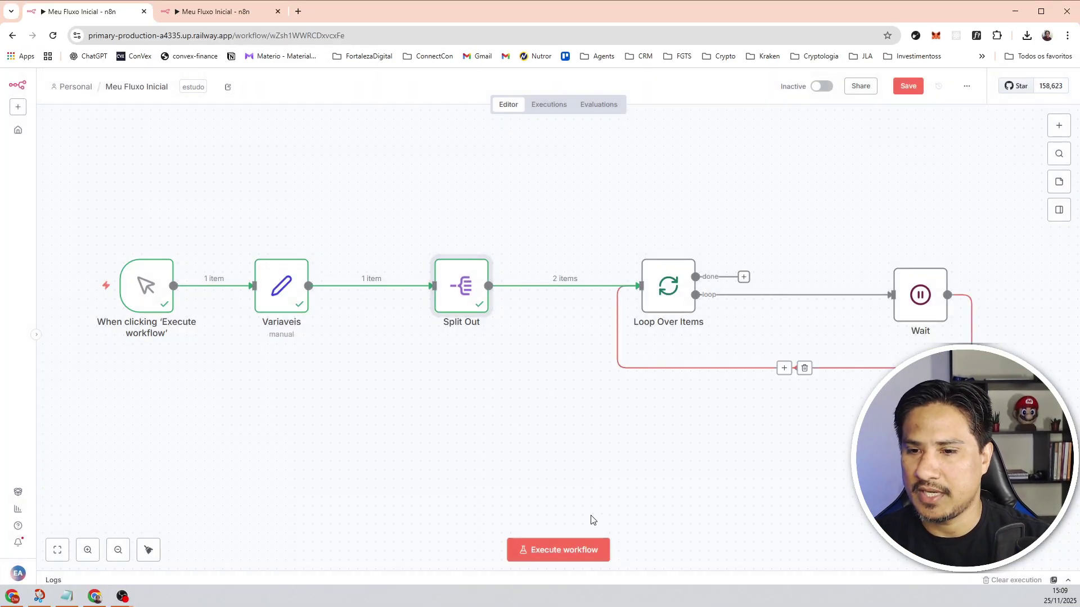
Execute the whole workflow and review the Done Branch output of the Loop Over Items node.
click(568, 549)
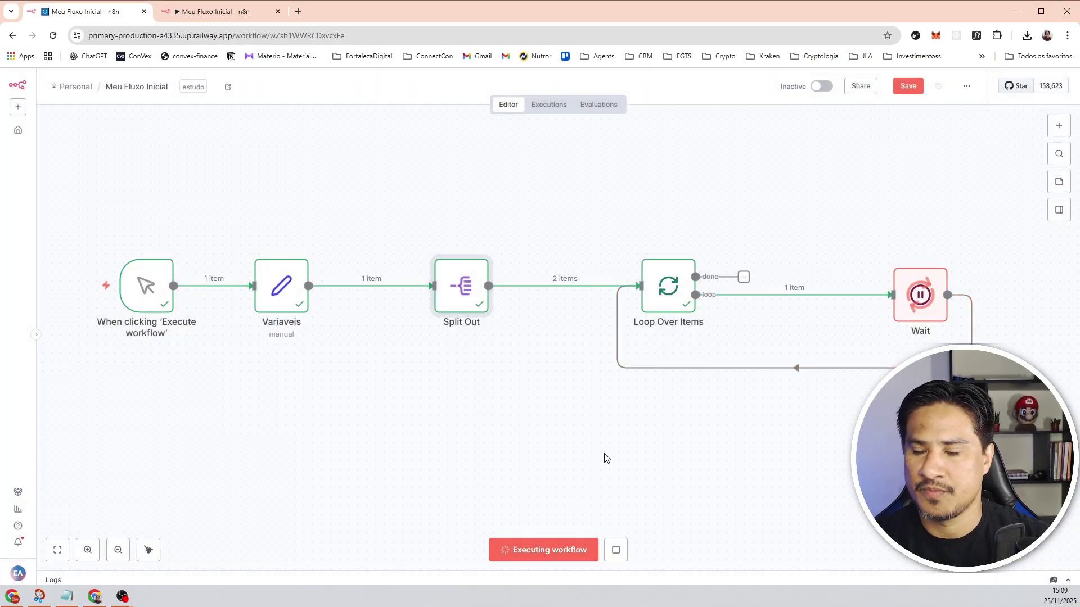
drag(602, 458, 421, 433)
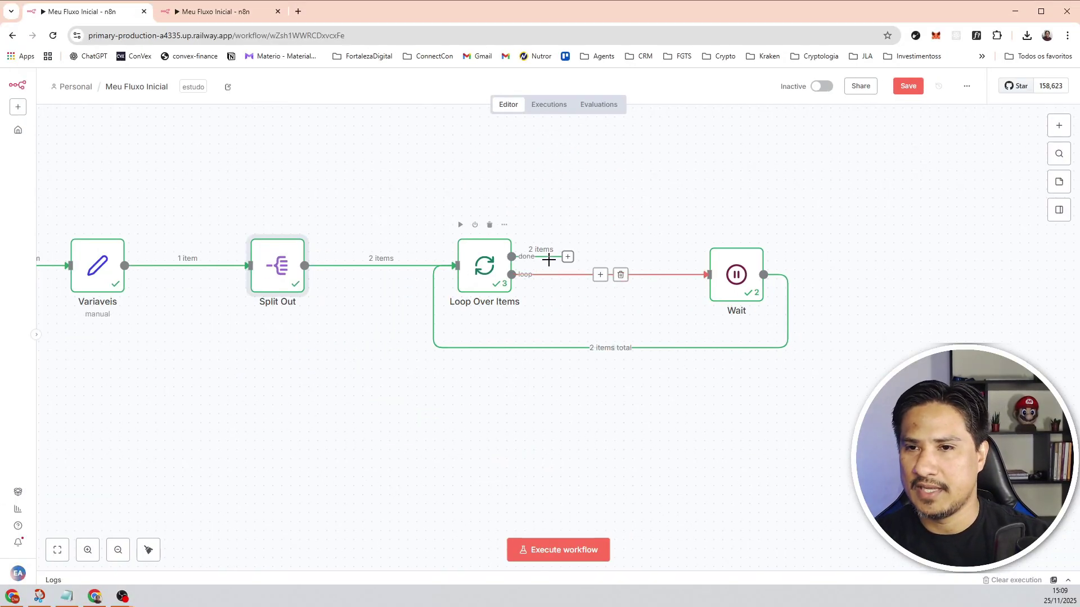
double_click(485, 269)
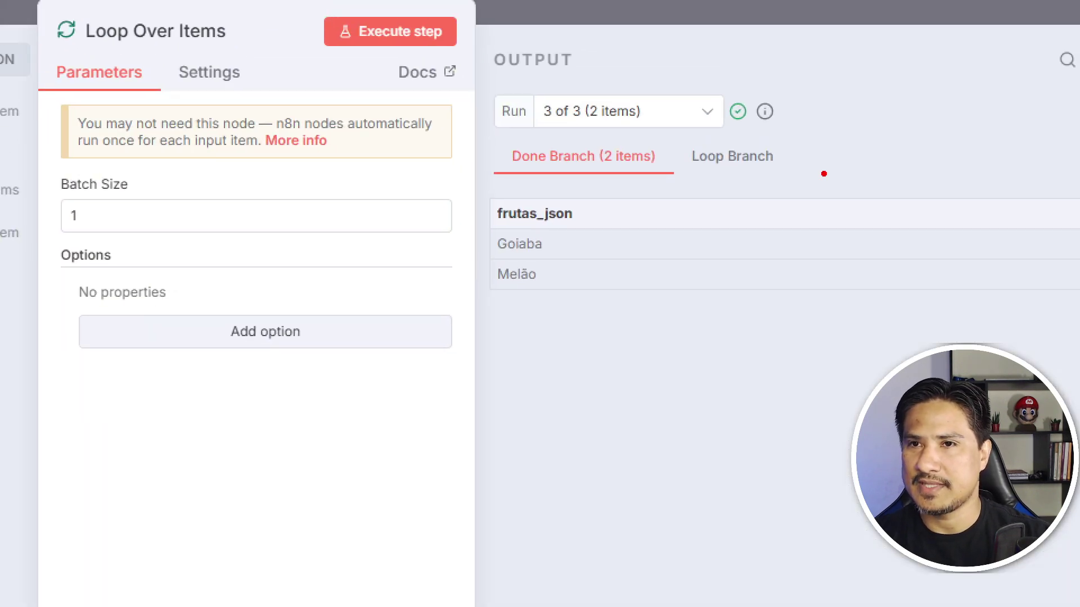
drag(482, 137, 685, 315)
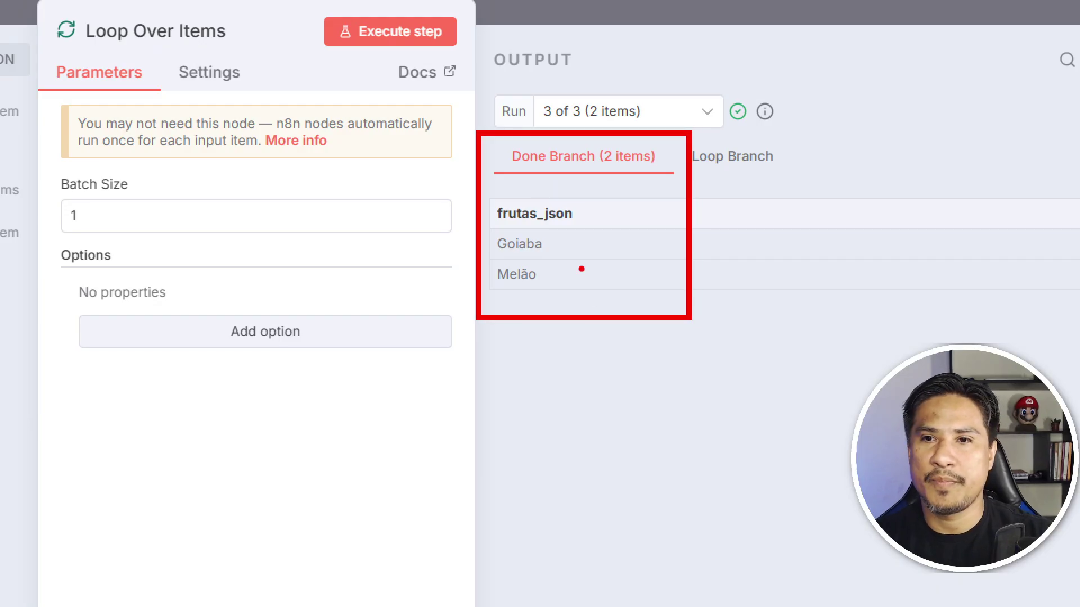
drag(556, 247, 683, 307)
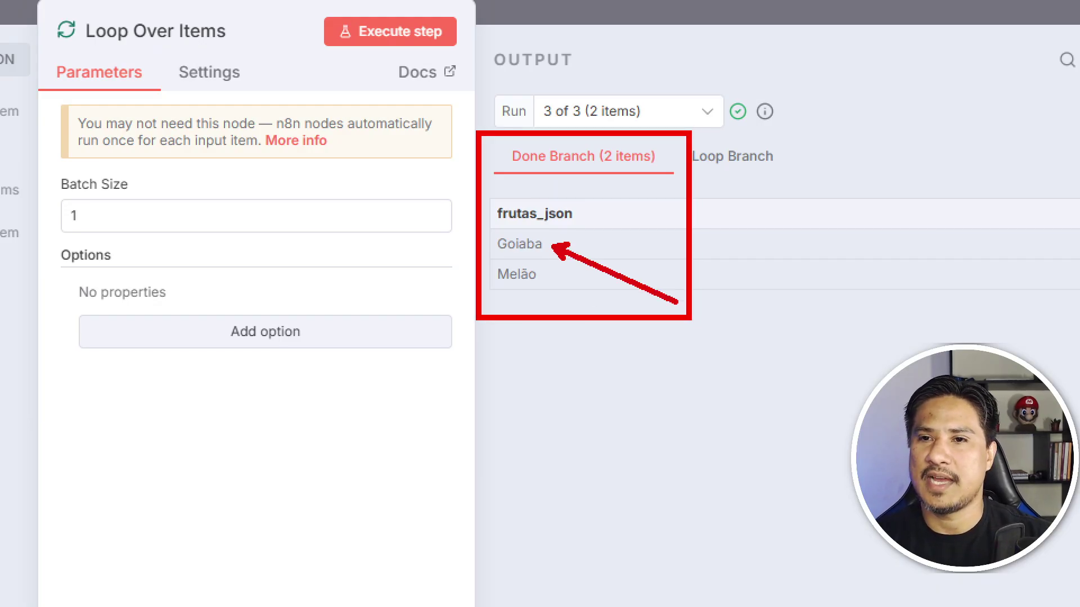
drag(548, 284, 669, 371)
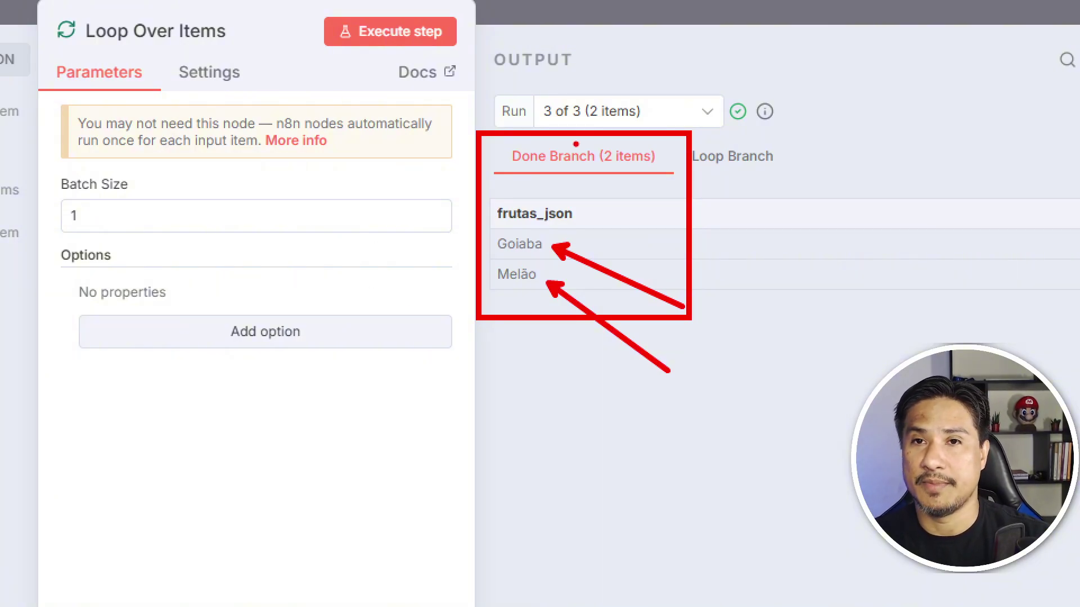
key(Escape)
click(733, 80)
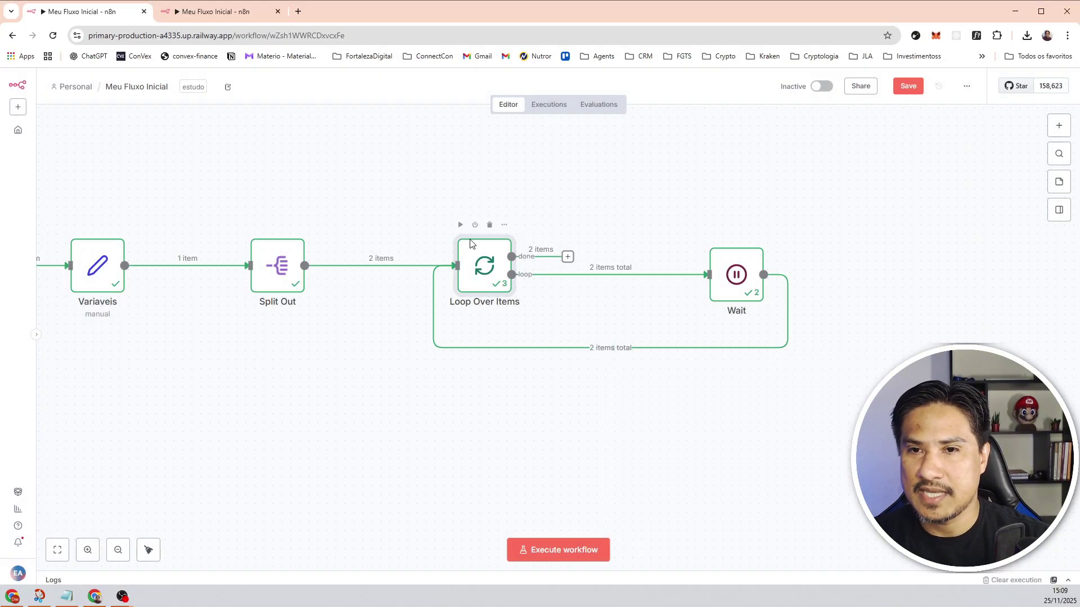
Review the frutas_lista array value in the Variaveis node's fields and return to the canvas.
scroll(359, 321, left, 3)
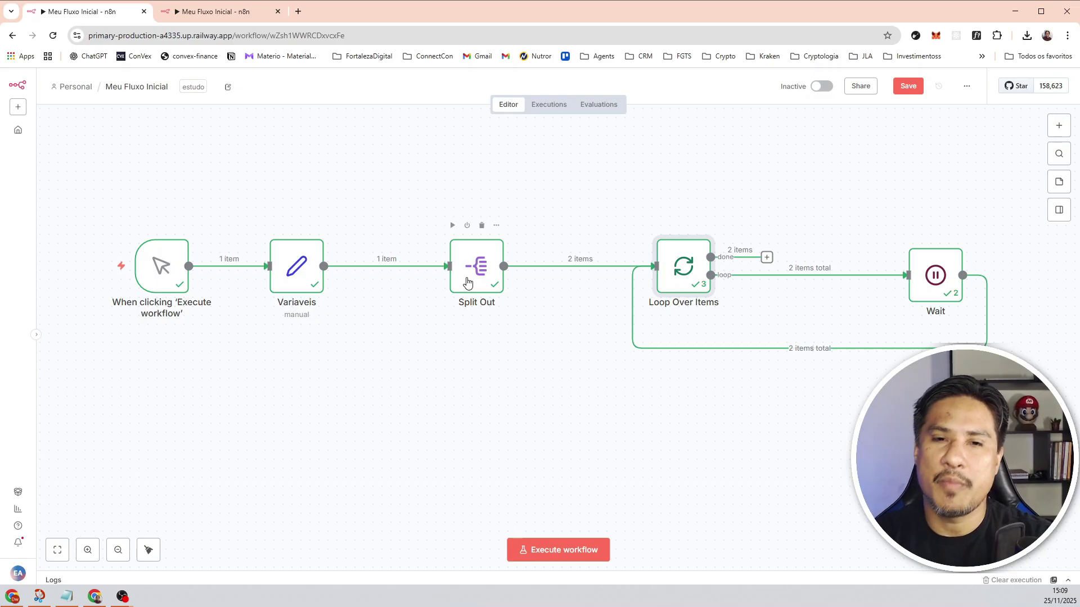
click(311, 273)
key(Return)
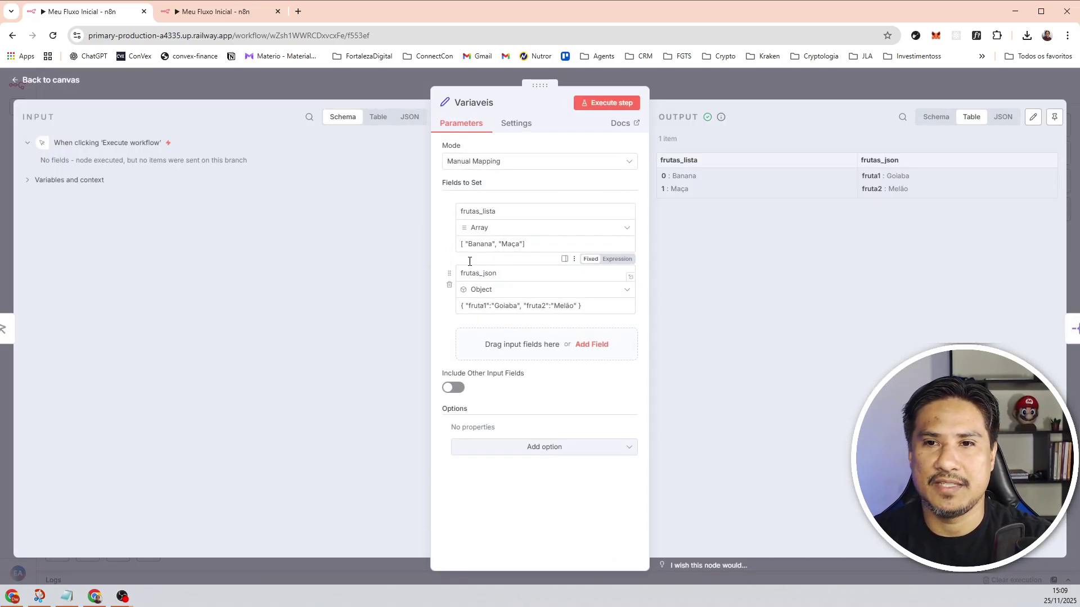
triple_click(543, 241)
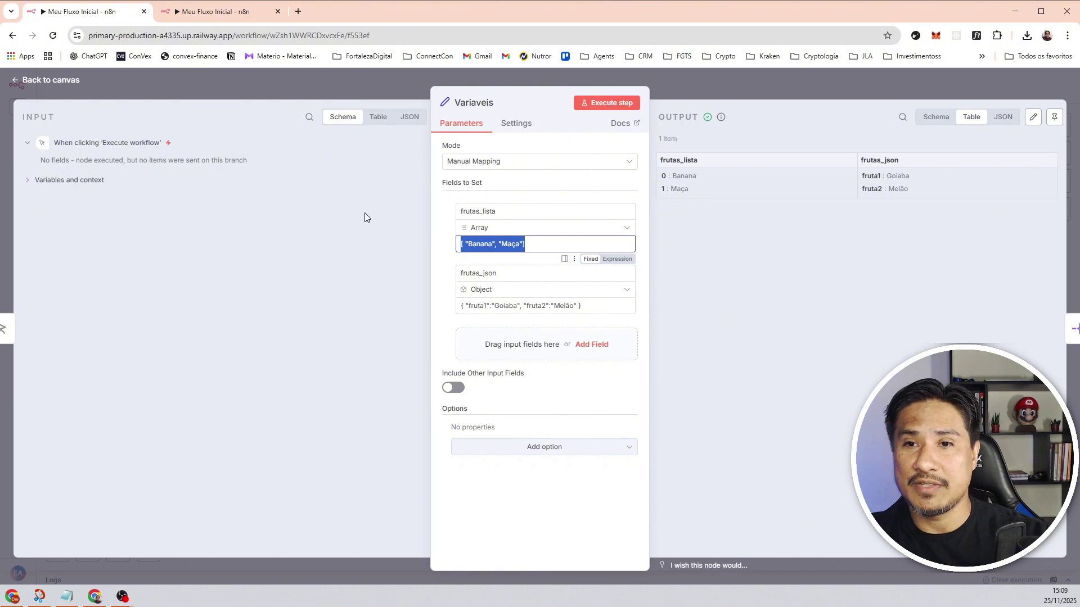
click(529, 246)
drag(539, 245, 450, 247)
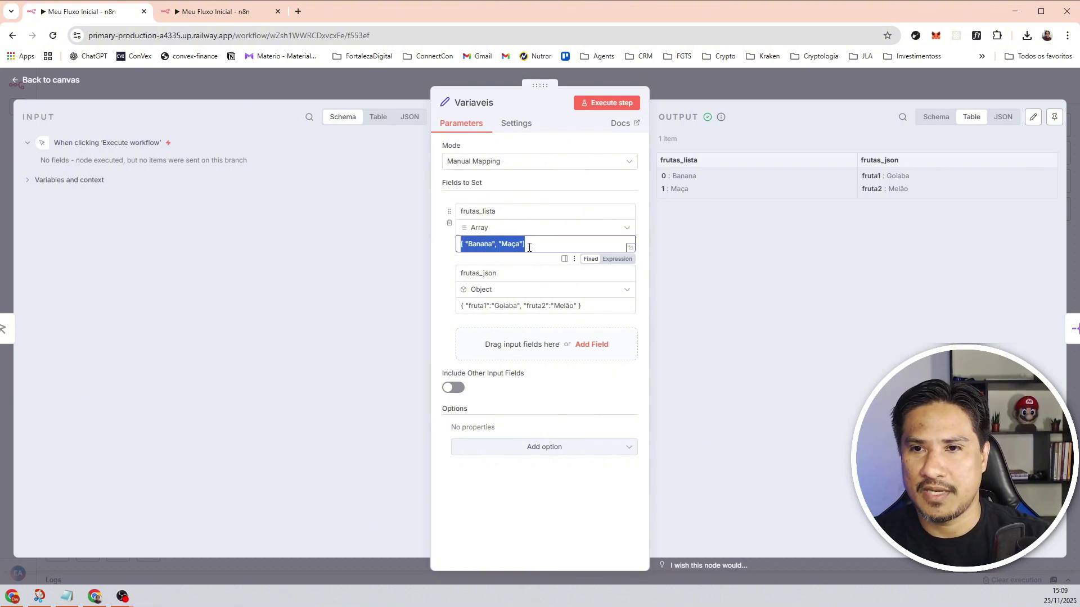
click(507, 239)
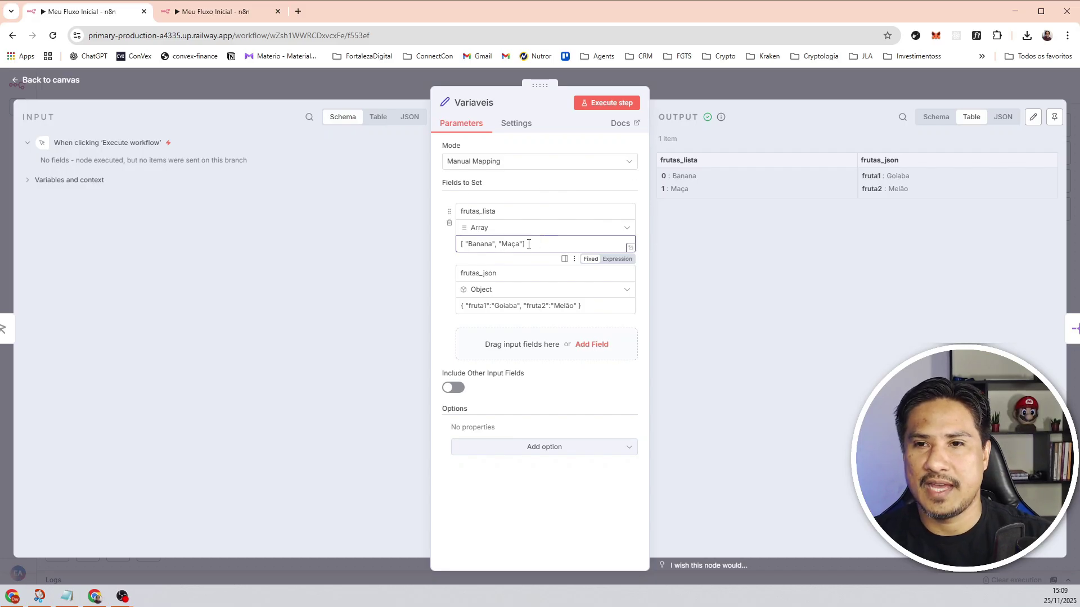
drag(529, 244, 458, 245)
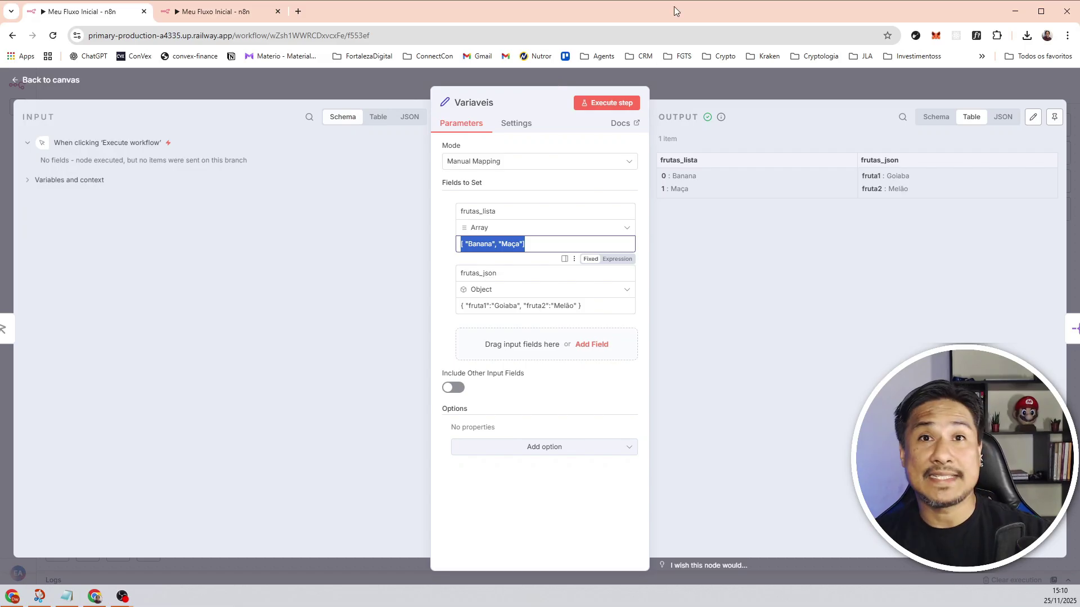
click(734, 99)
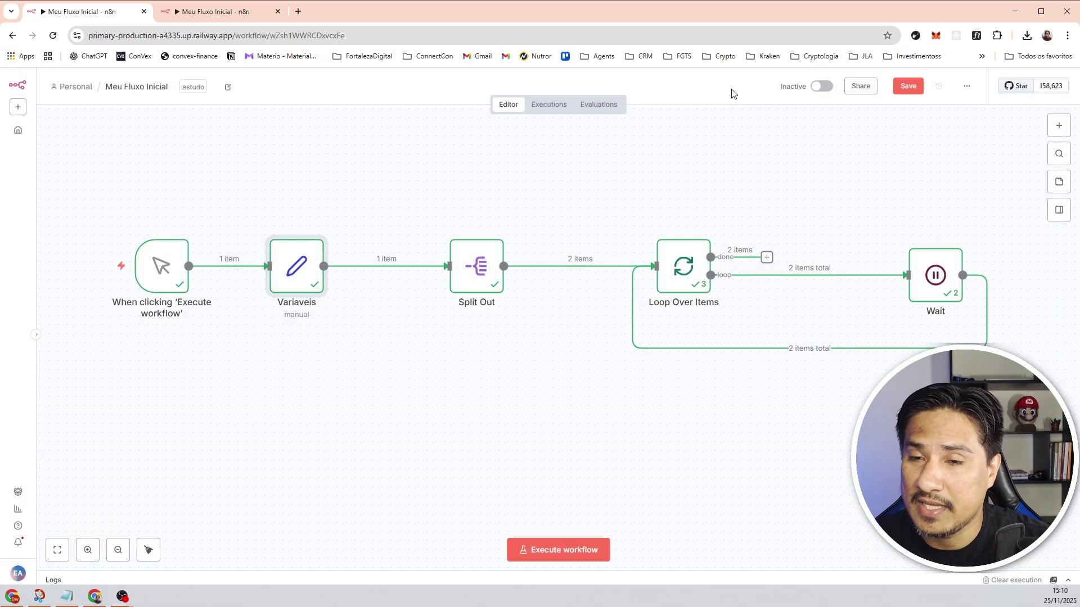